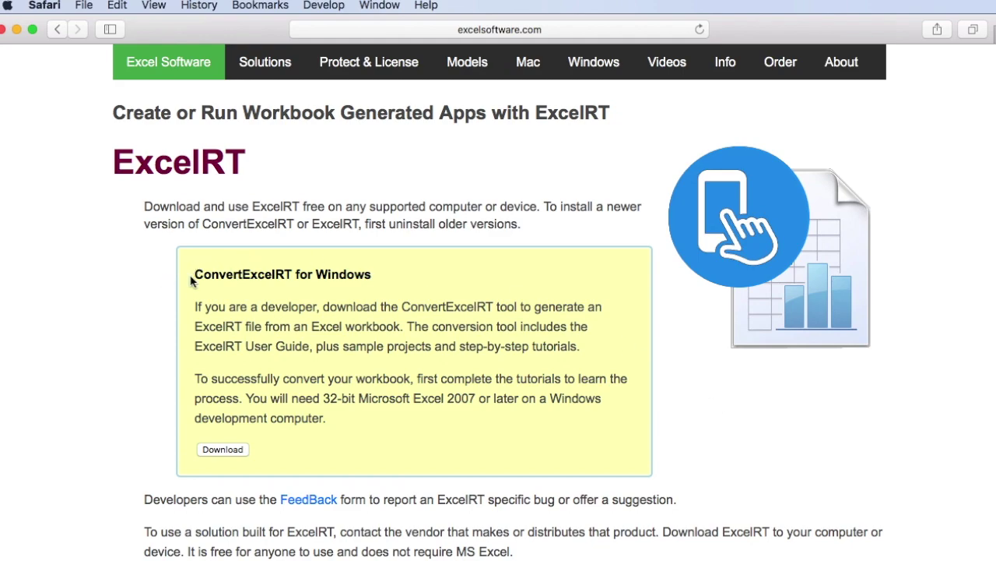
Review the ConvertExcelRT for Windows section and the rest of the ExcelRT download page.
left_click_drag(193, 274, 381, 274)
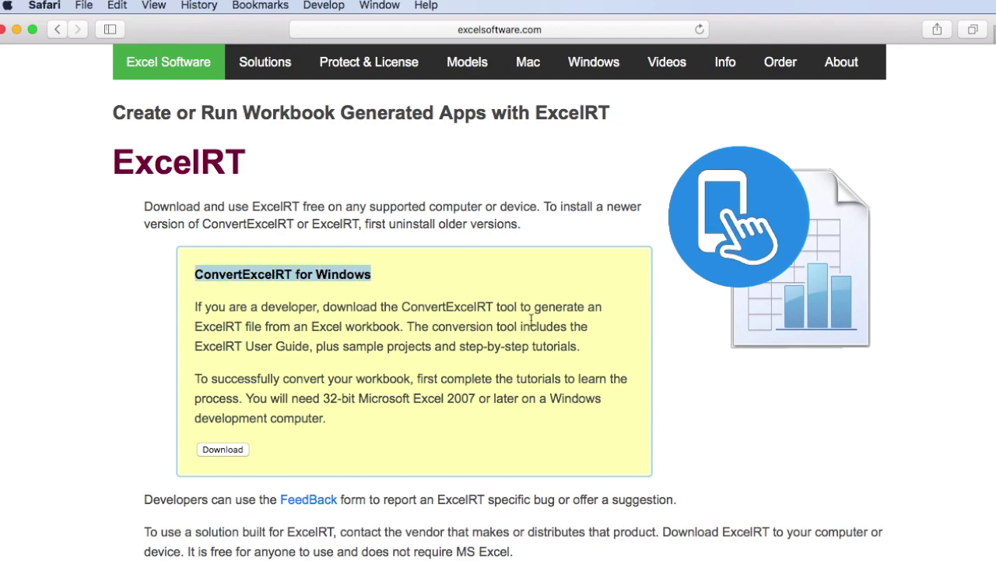
left_click(749, 408)
scroll(753, 422, "down", 10)
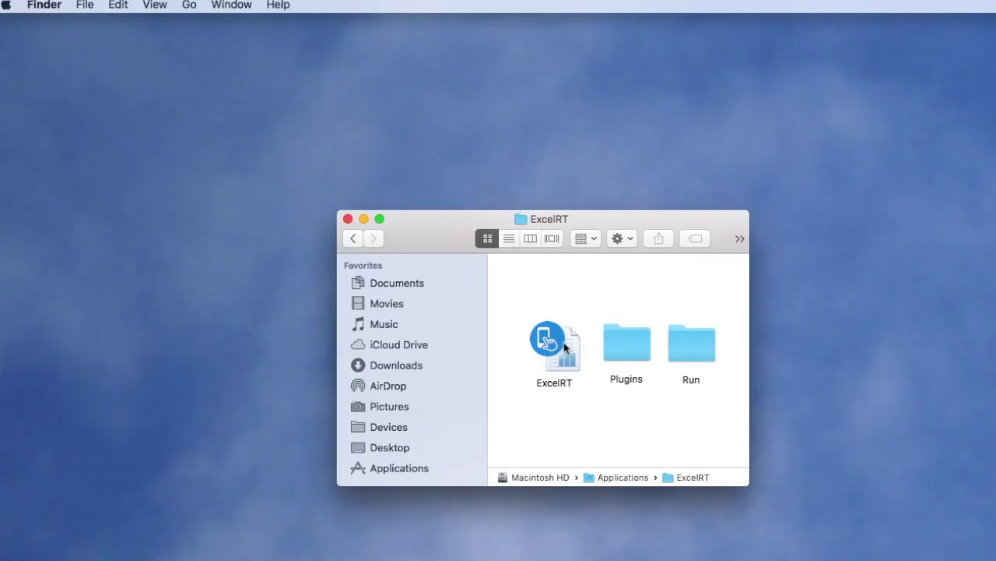
Launch ExcelRT from its Finder folder and start a new project with the filename QuickQuote.
double_click(566, 347)
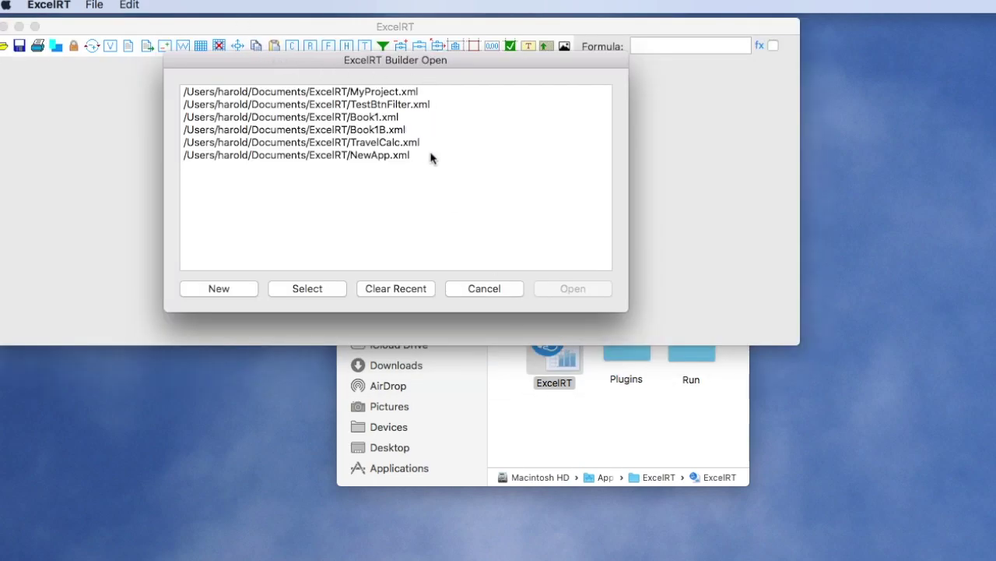
left_click(250, 286)
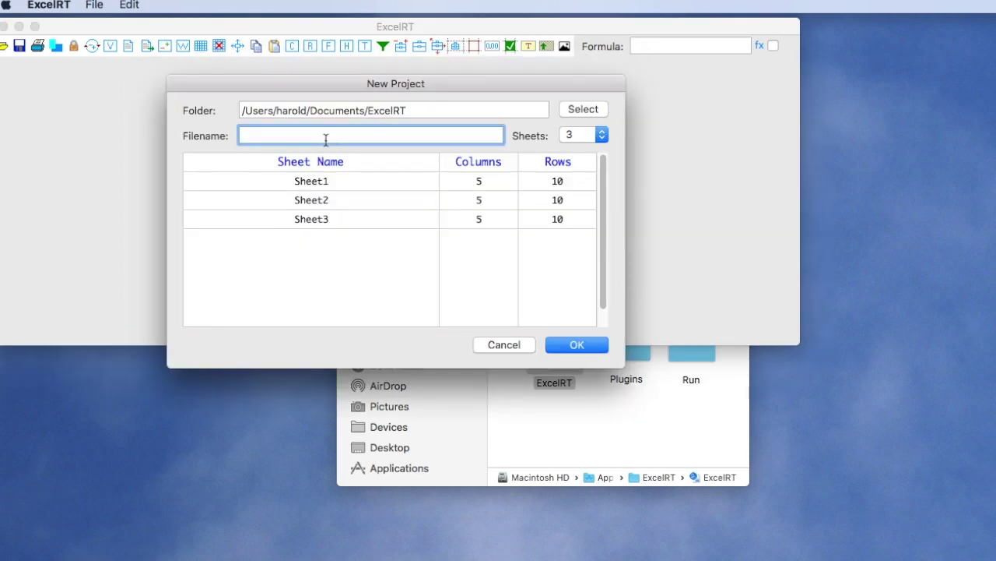
type("QuickQuote")
Rename the new project's three sheets as Home, Inputs and Materials.
double_click(336, 186)
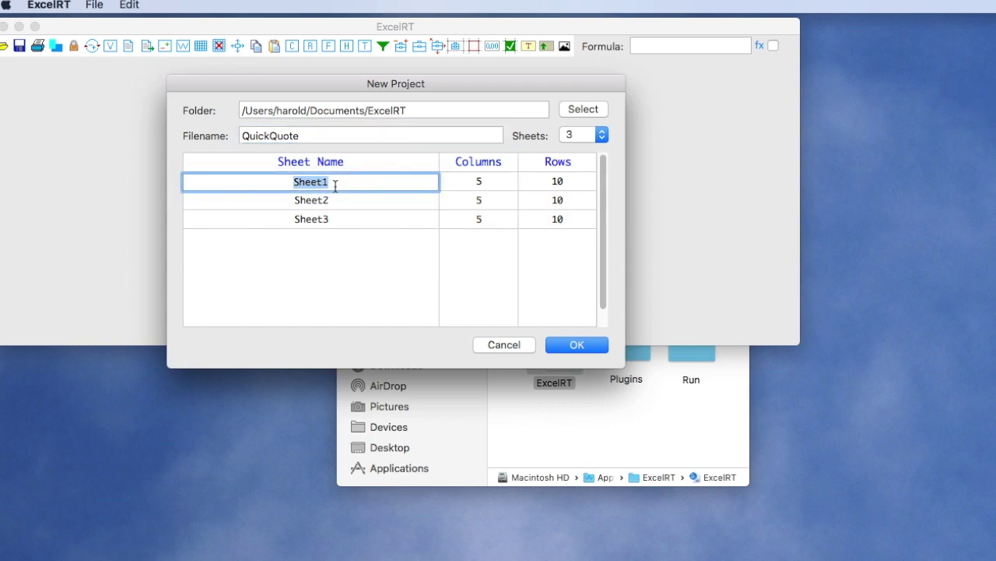
type("Home")
double_click(331, 202)
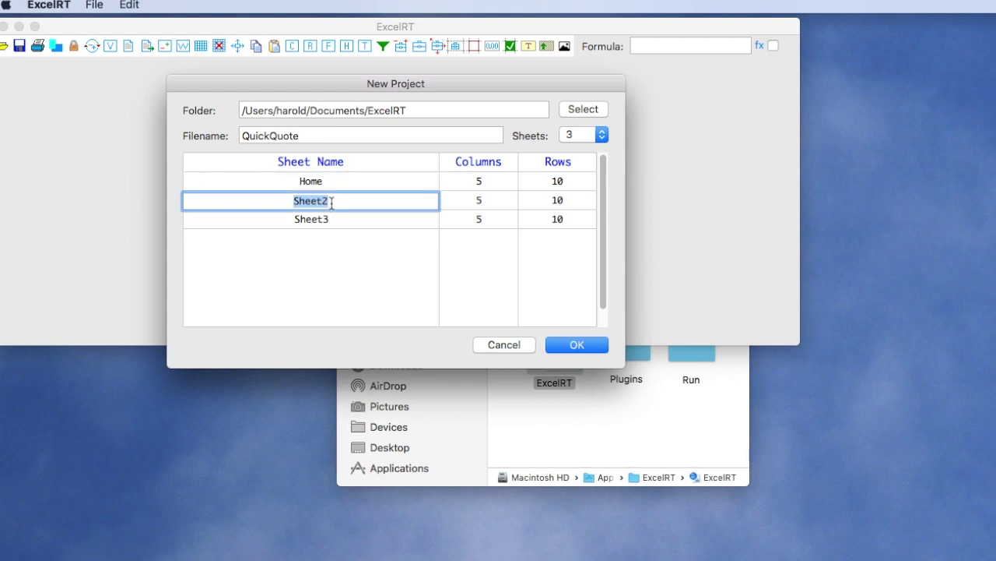
type("Indpu")
key("BackSpace")
key("BackSpace")
key("BackSpace")
type("u")
key("BackSpace")
type("puts")
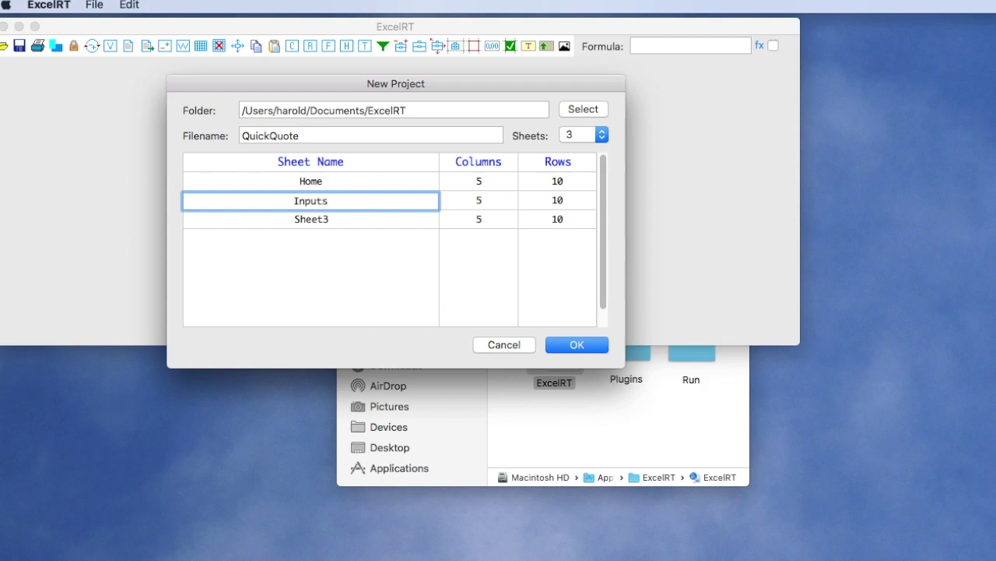
double_click(336, 220)
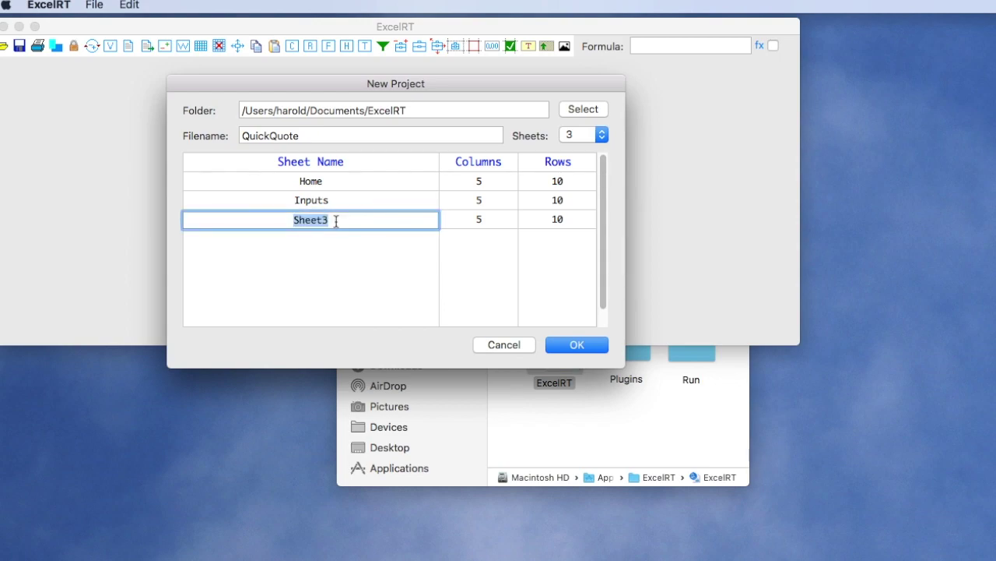
type("Materials")
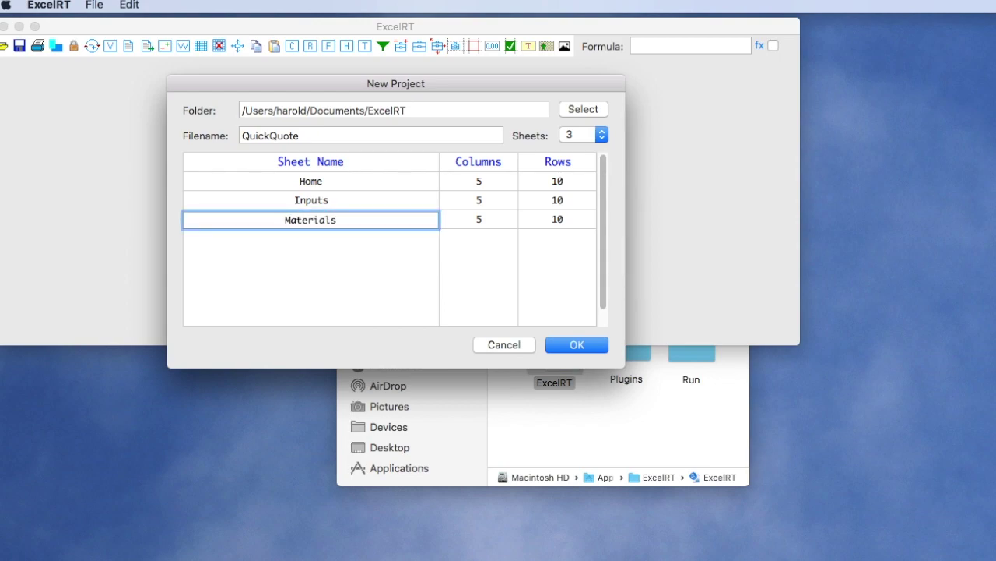
Increase the project's sheet count to 4 and name the fourth sheet Quote.
left_click(572, 136)
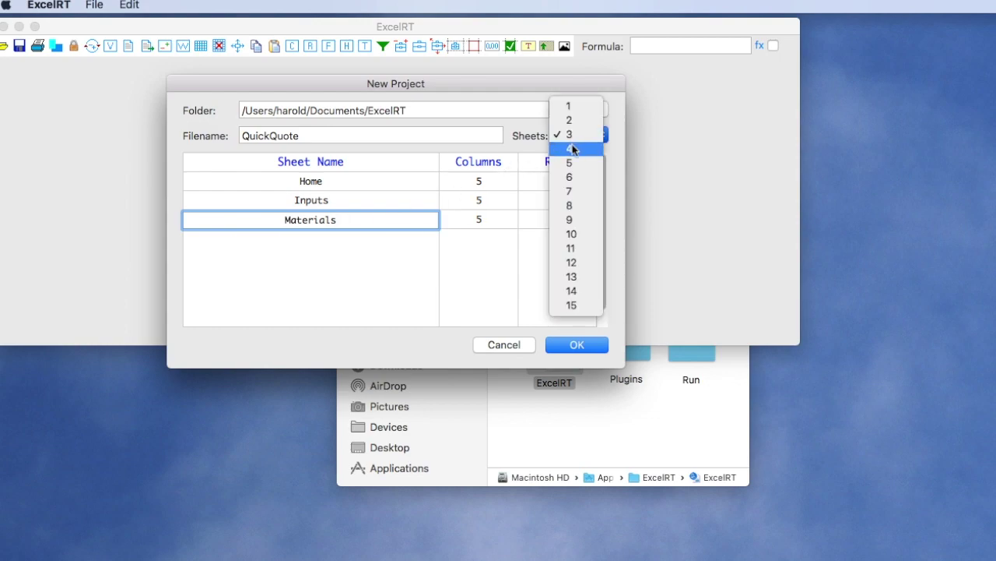
left_click(576, 147)
double_click(331, 243)
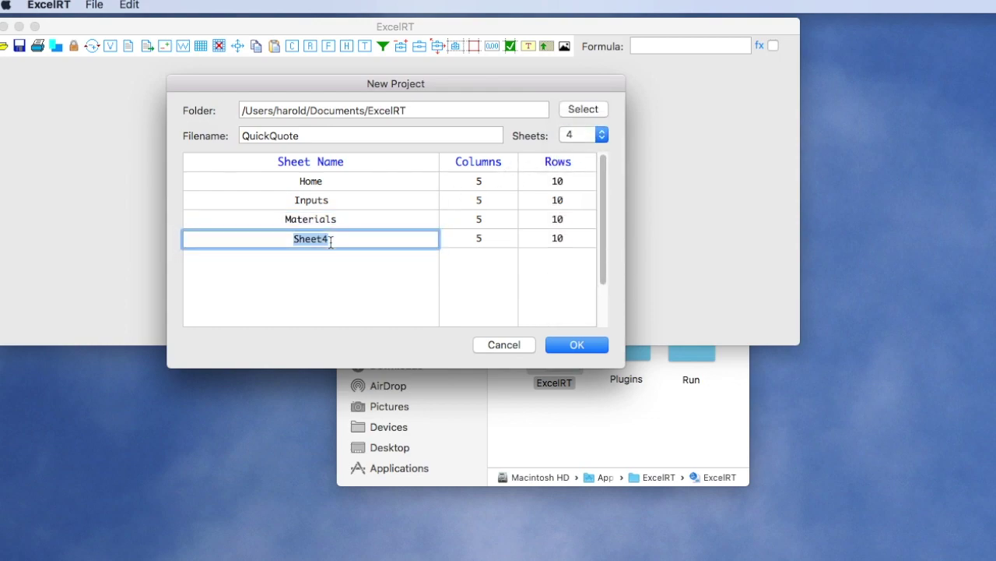
type("Quote")
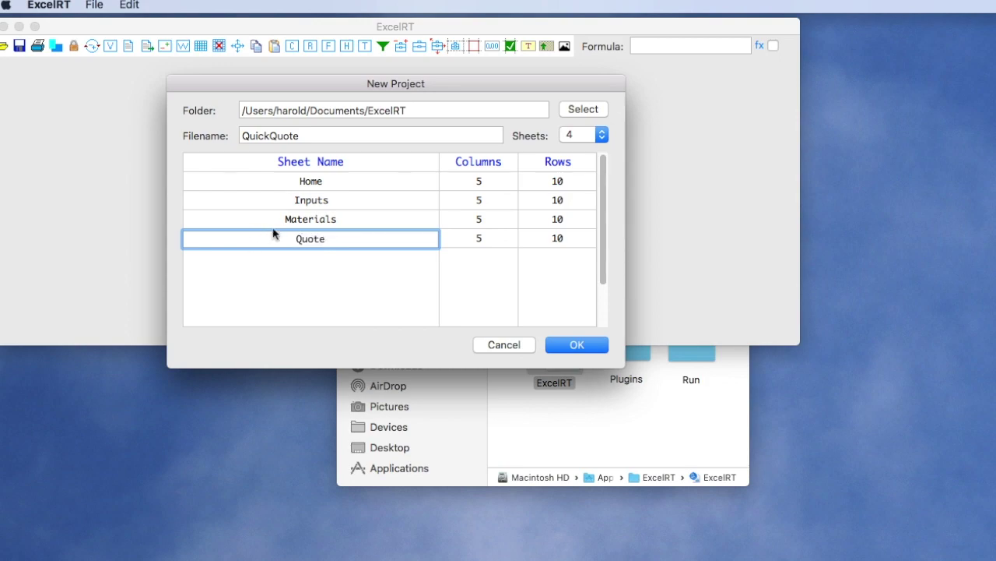
Set the Inputs sheet to 4 columns and 50 rows, and create the project.
double_click(479, 202)
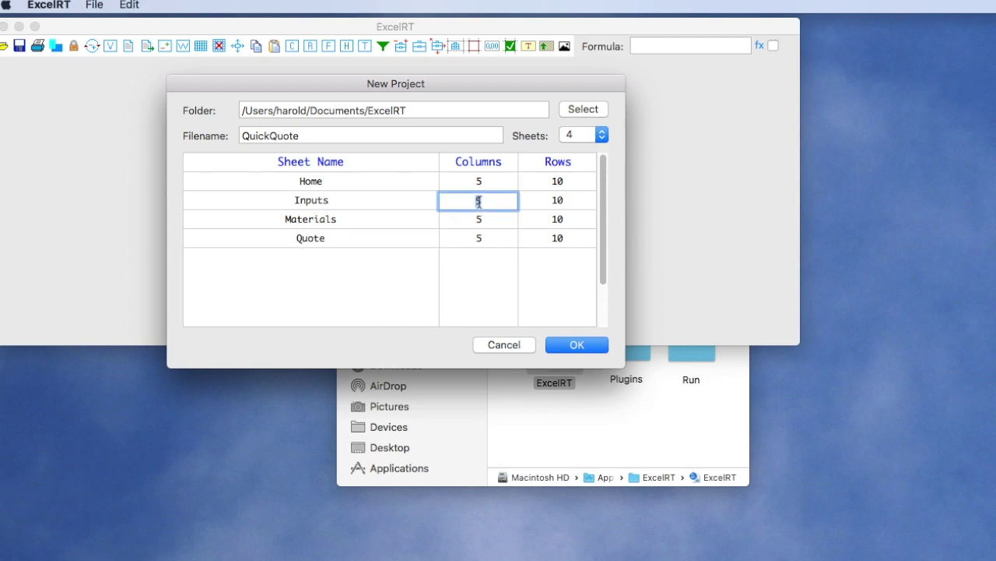
type("4")
double_click(556, 199)
double_click(559, 201)
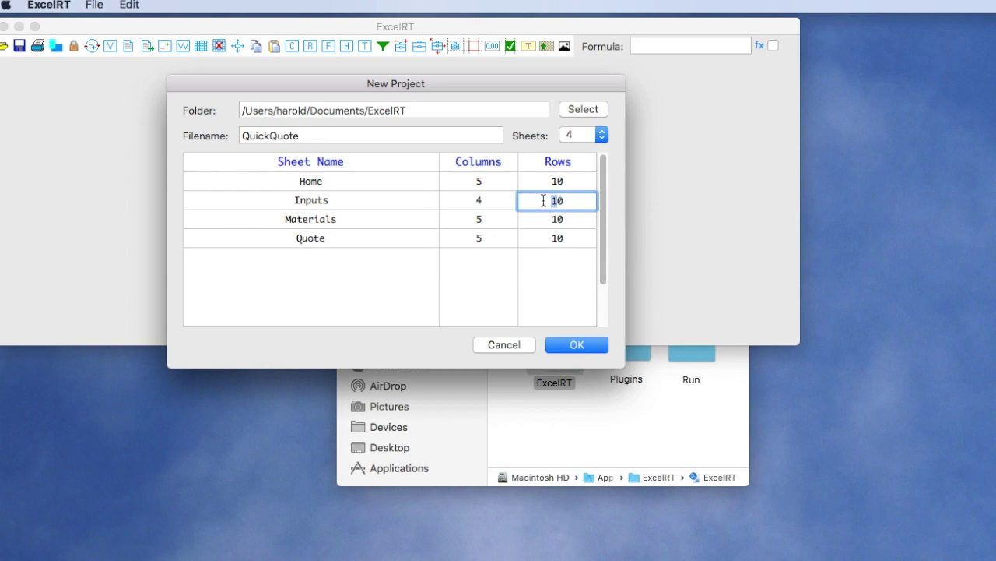
type("50")
double_click(557, 237)
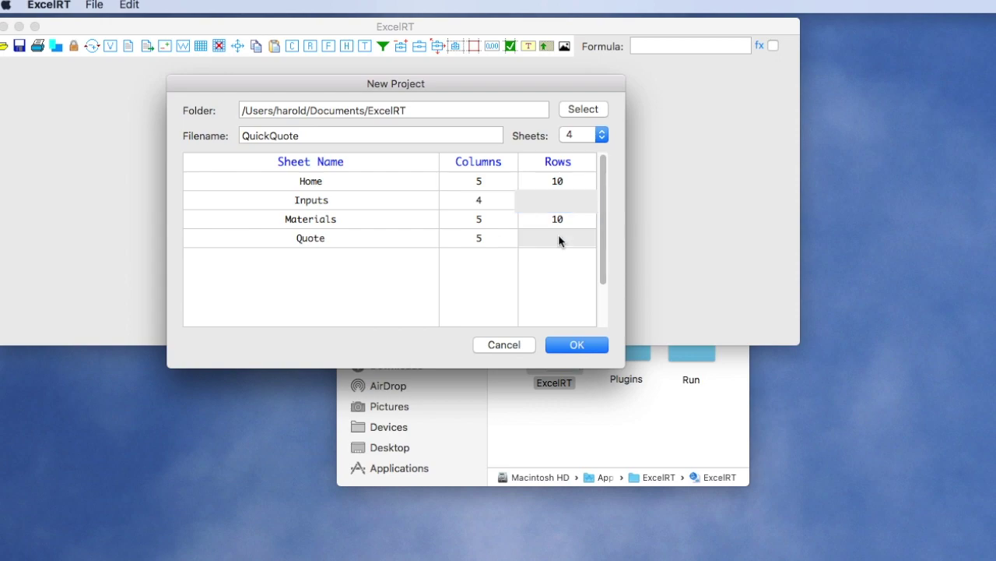
left_click(573, 345)
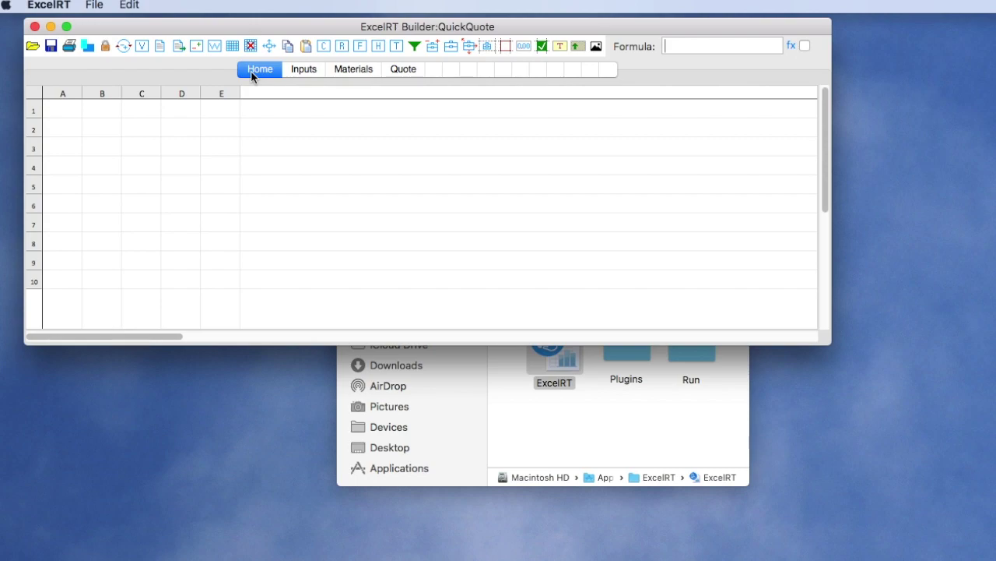
Look through the Inputs, Materials and Quote sheets and check the row range of the Inputs sheet.
left_click(308, 69)
left_click(352, 70)
left_click(408, 71)
left_click(344, 70)
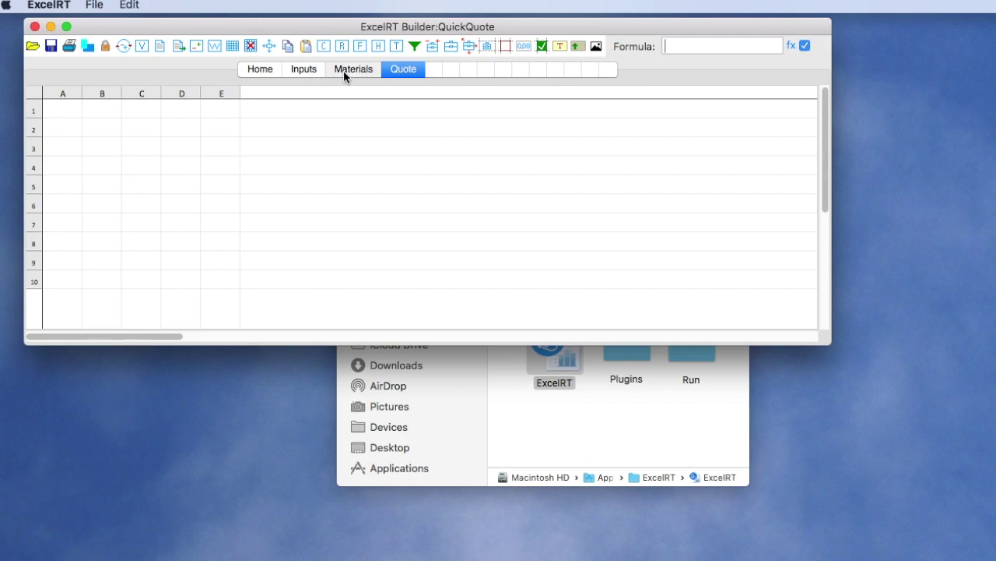
left_click(307, 71)
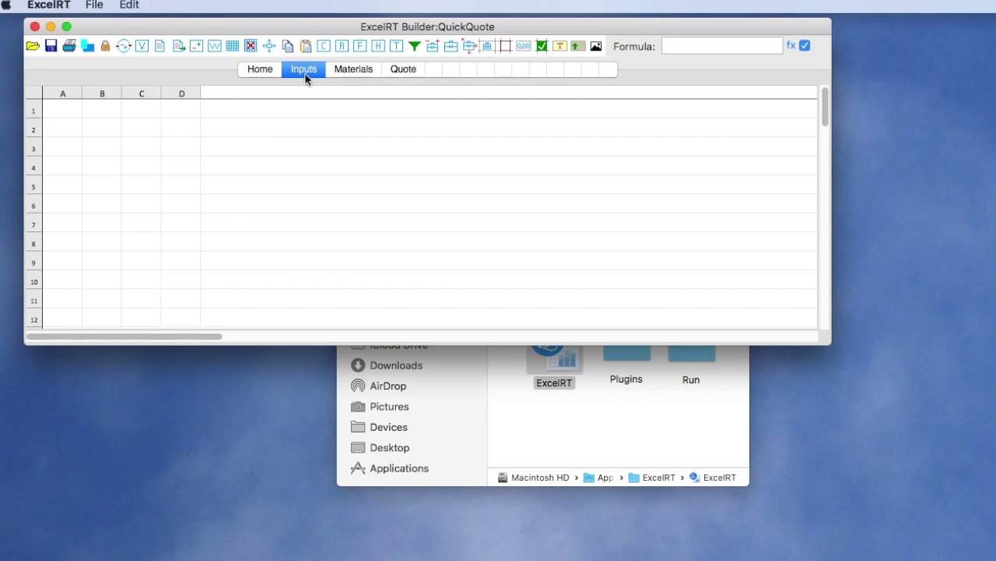
scroll(52, 125, "down", 5)
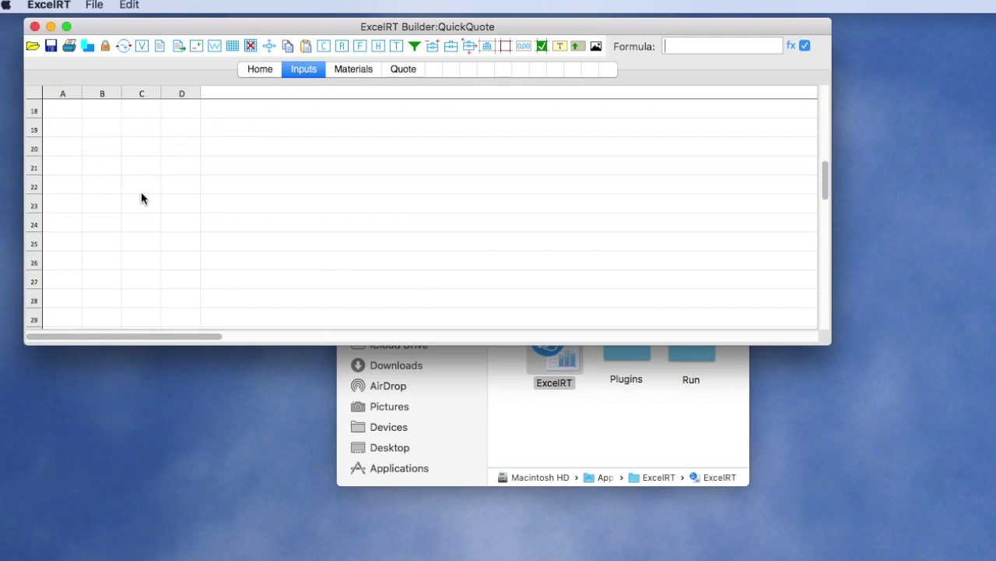
scroll(141, 198, "down", 10)
scroll(141, 192, "up", 15)
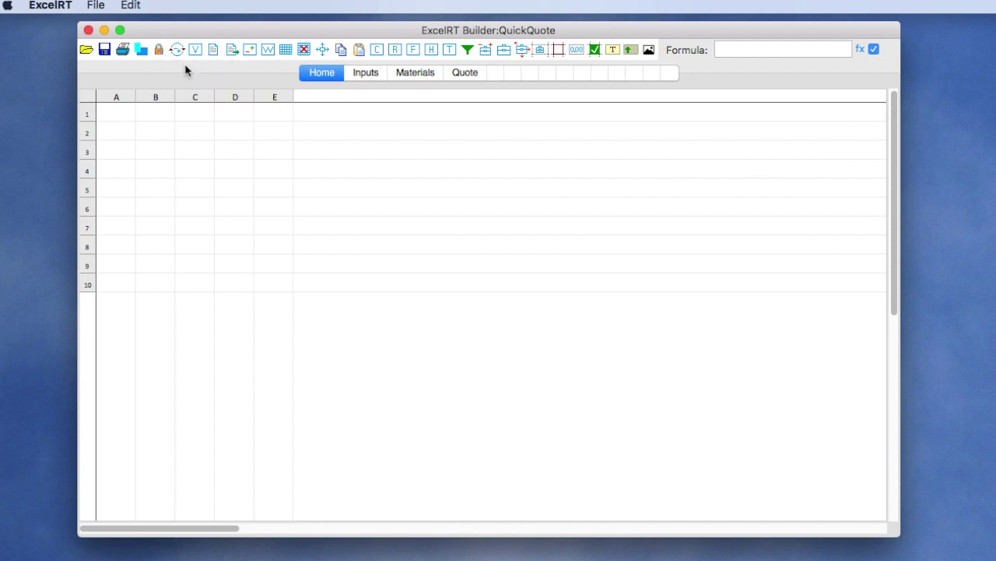
View the sheet add and delete options and the workbook properties, leaving both without making changes.
left_click(250, 52)
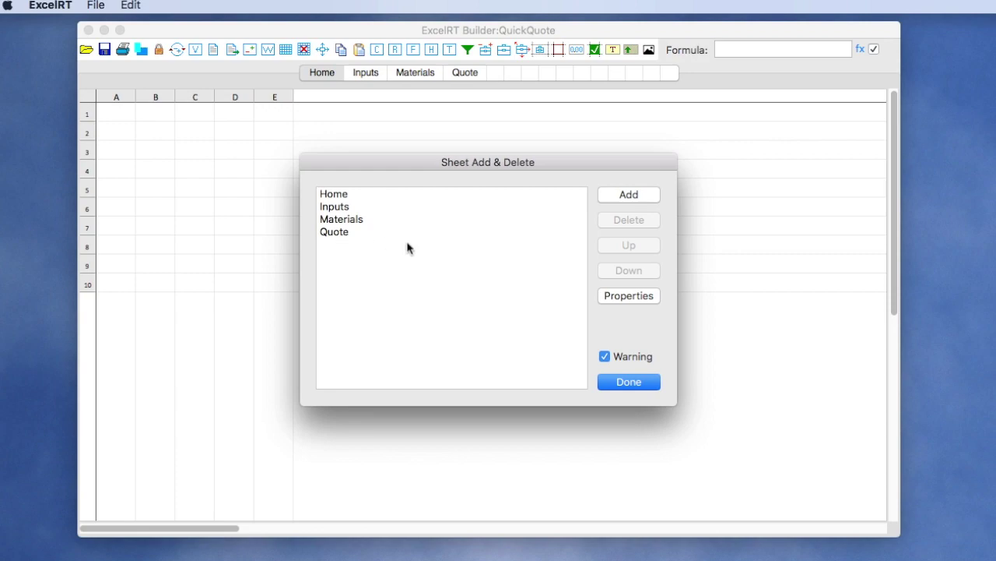
left_click(623, 382)
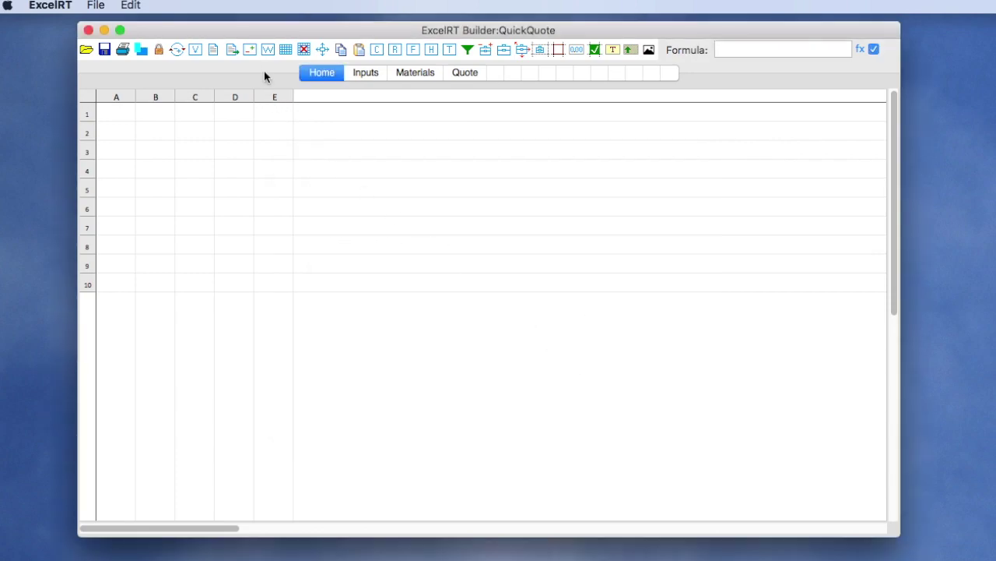
left_click(267, 50)
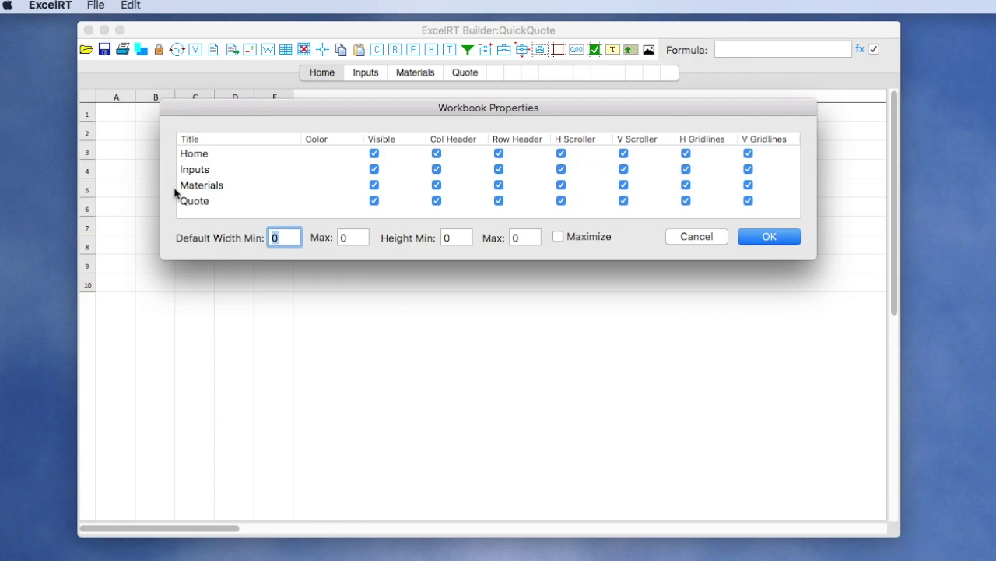
left_click(706, 239)
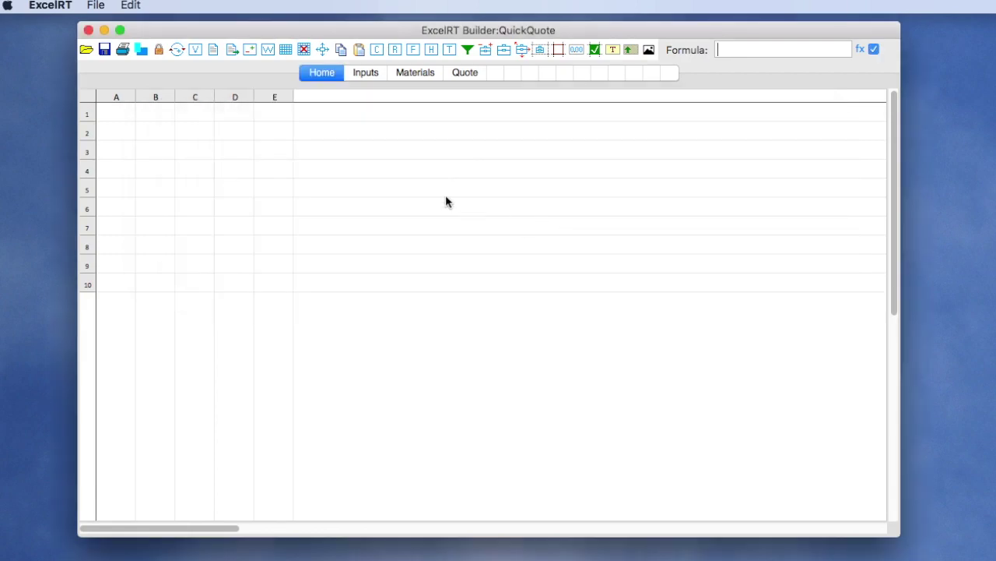
Resize the Inputs sheet to 10 columns.
left_click(374, 74)
left_click(286, 50)
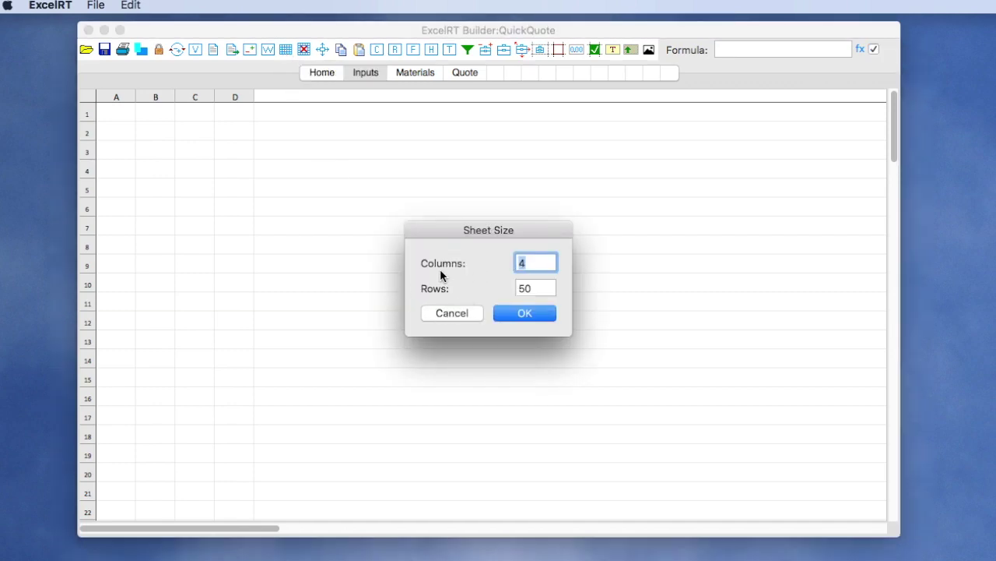
left_click(545, 262)
left_click_drag(548, 263, 513, 262)
type("10")
left_click(524, 314)
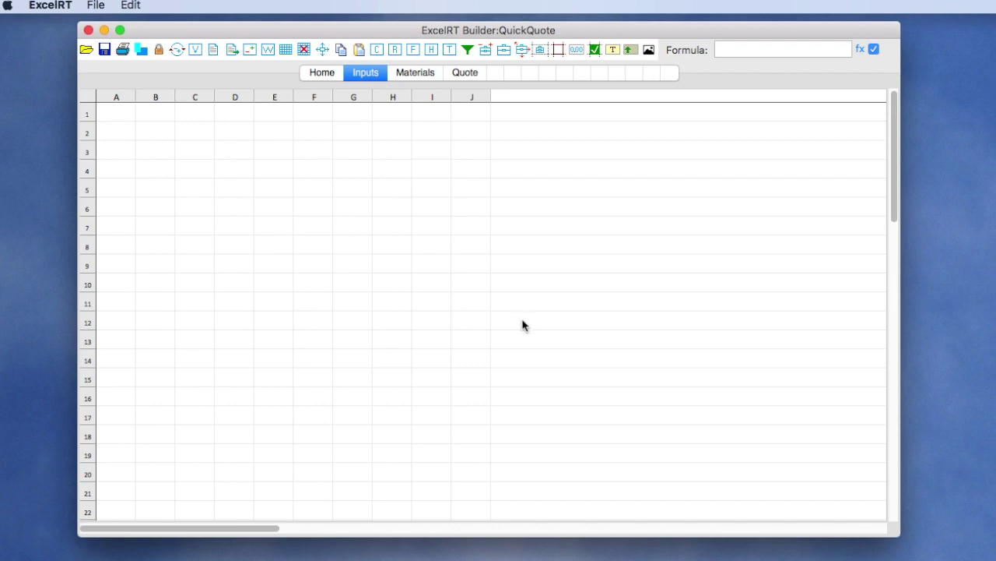
Set the width of columns A through J on the Inputs sheet to 150.
left_click(324, 51)
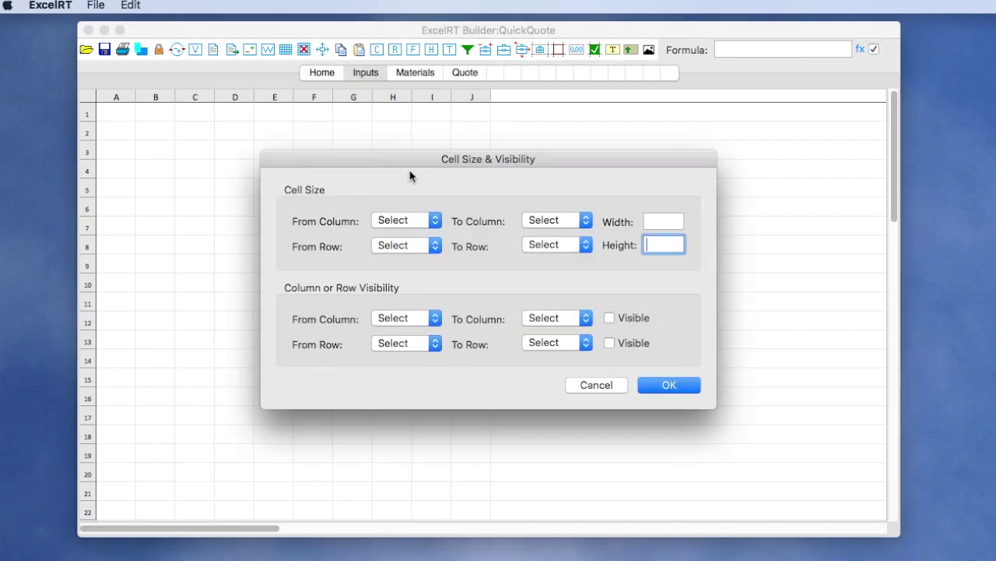
left_click(404, 221)
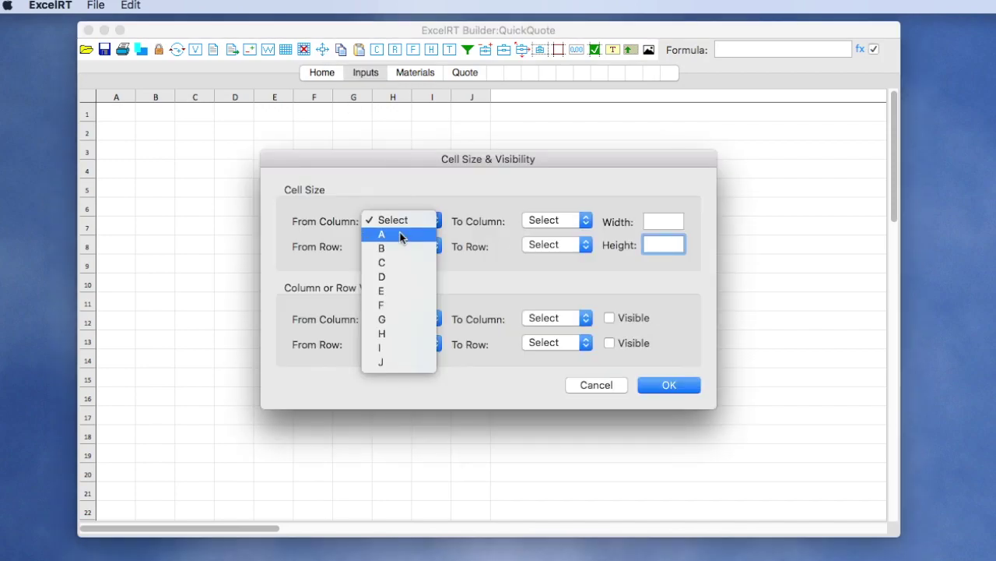
left_click(389, 234)
left_click(547, 220)
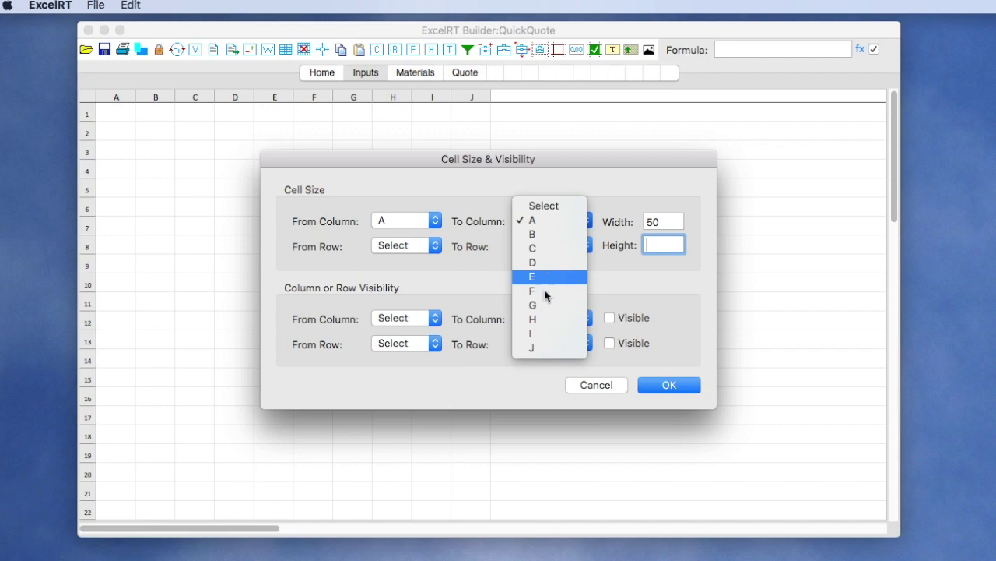
left_click(549, 345)
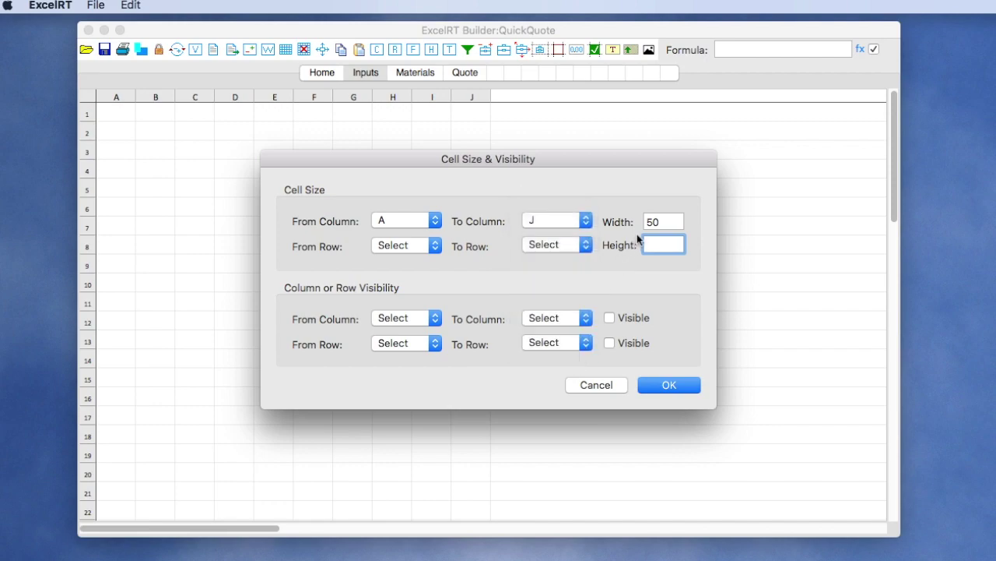
left_click(646, 222)
type("1")
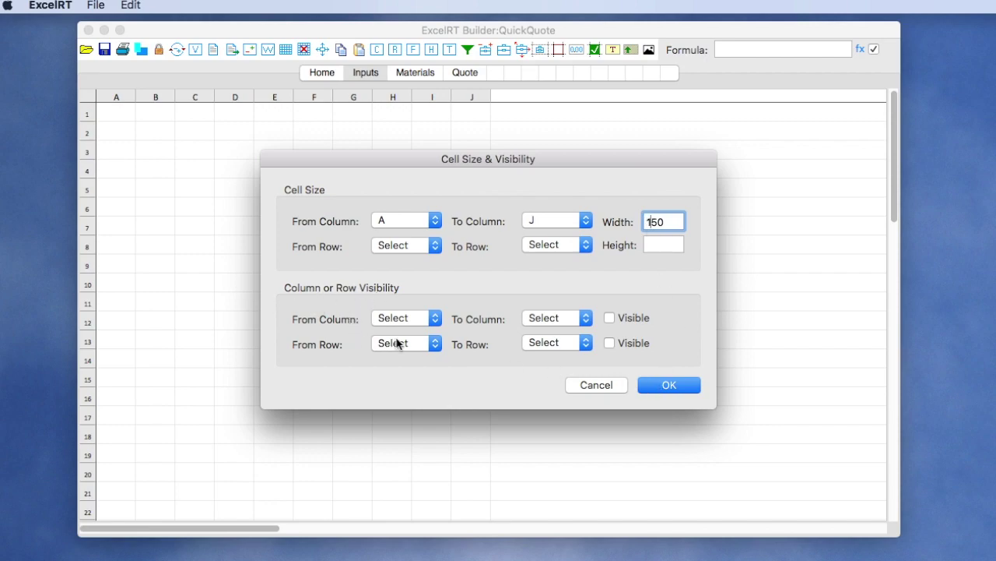
left_click(670, 385)
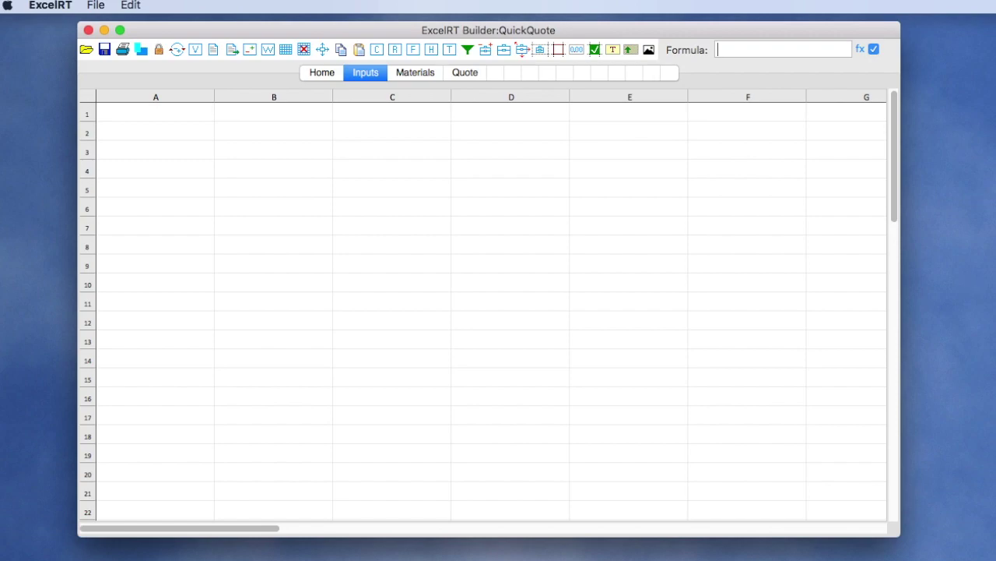
View the cell range copy options without copying, and paste the copied item table into the Inputs sheet starting at column B, row 3.
left_click(343, 50)
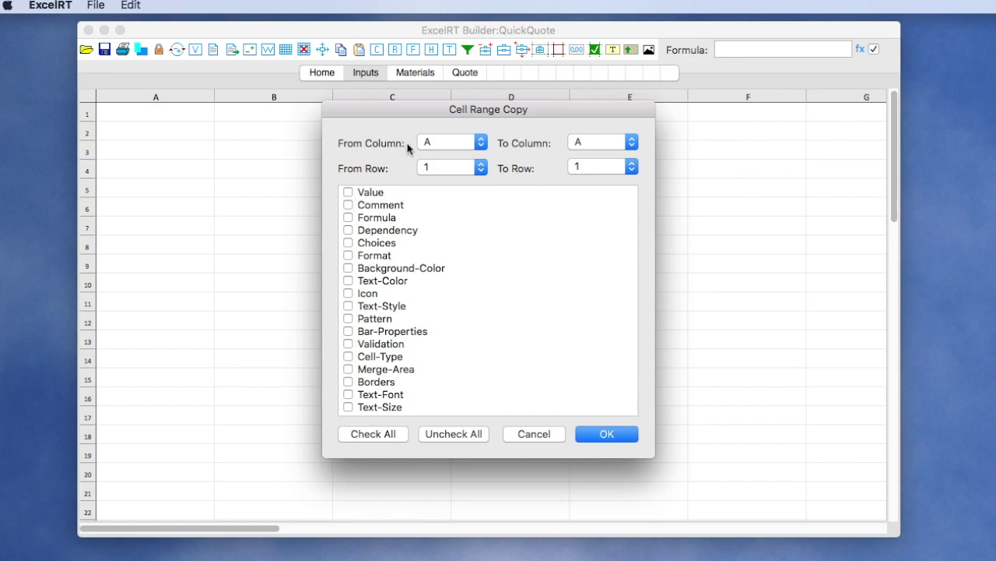
left_click(531, 434)
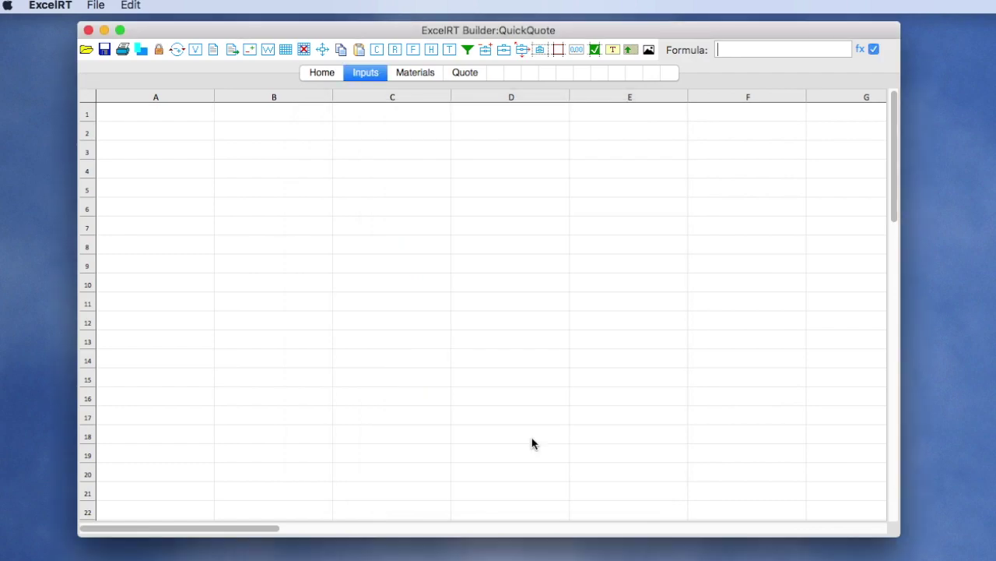
left_click(359, 50)
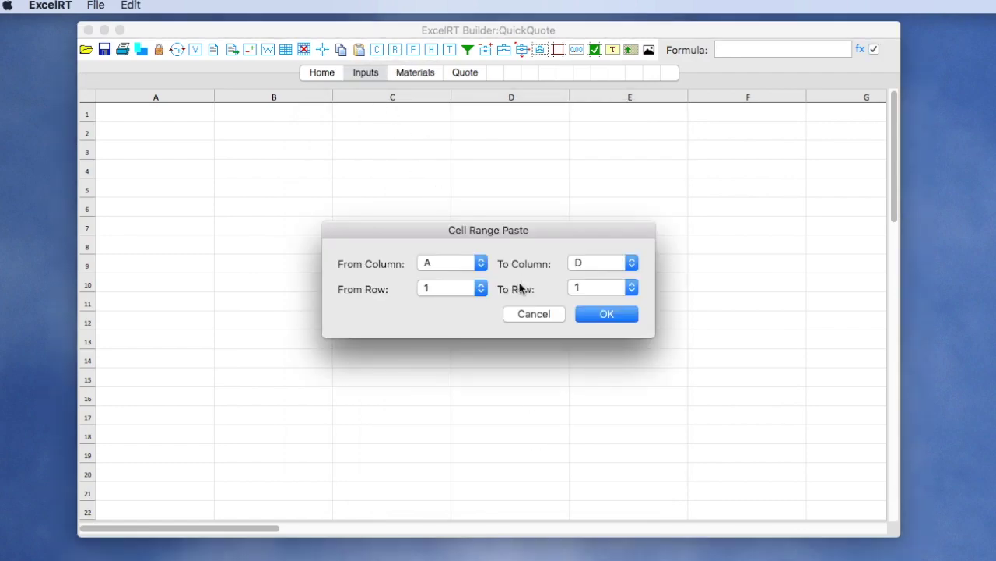
left_click(434, 264)
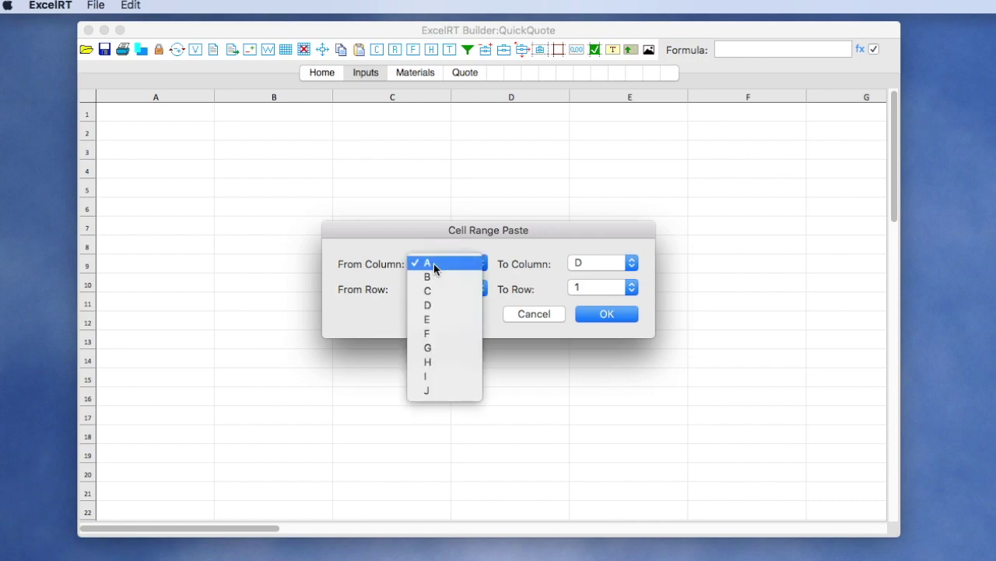
left_click(430, 277)
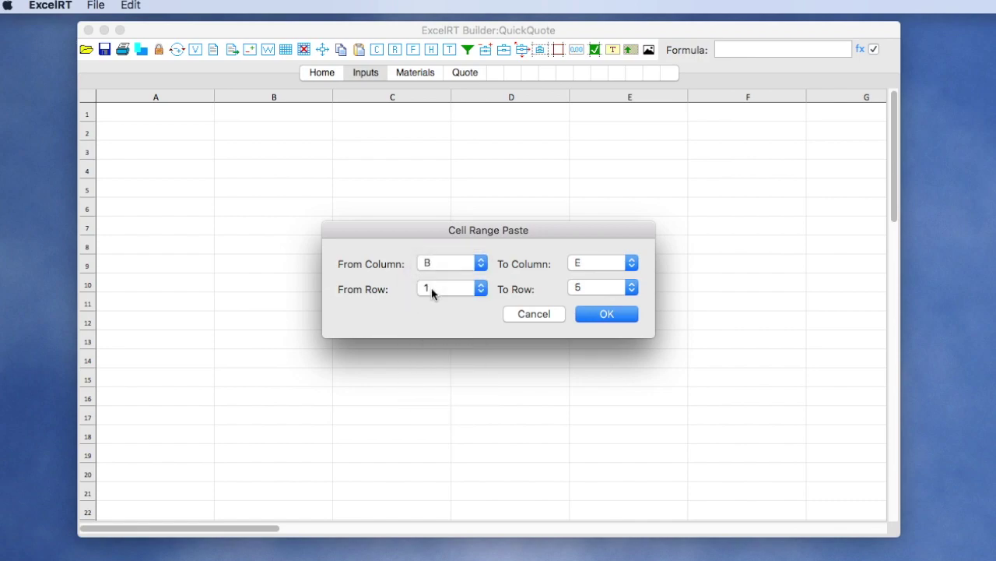
left_click(432, 290)
left_click(426, 319)
left_click(607, 313)
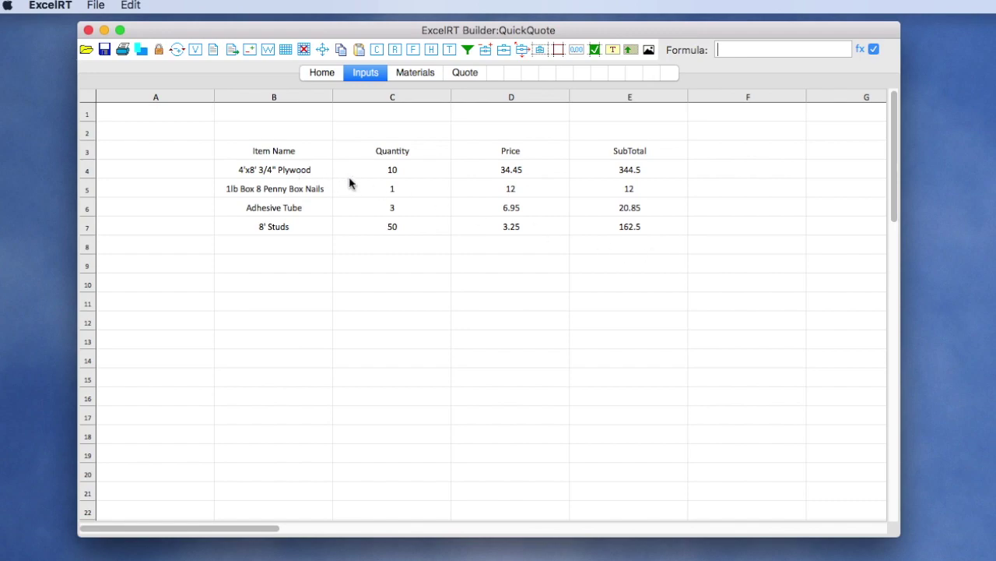
Format the Item Name header in cell B3 as size 16, blue, bold text.
left_click(612, 50)
left_click(281, 152)
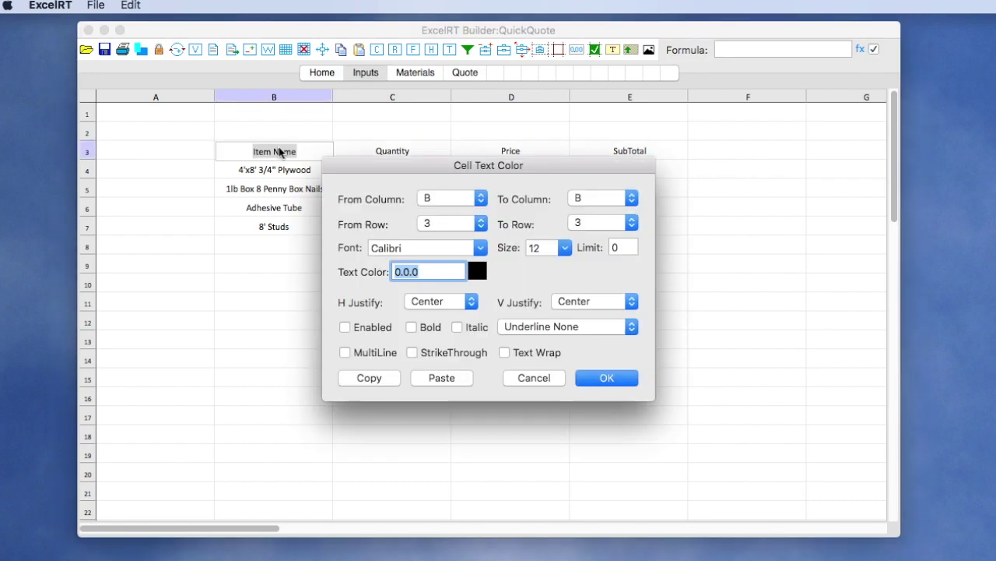
left_click(557, 254)
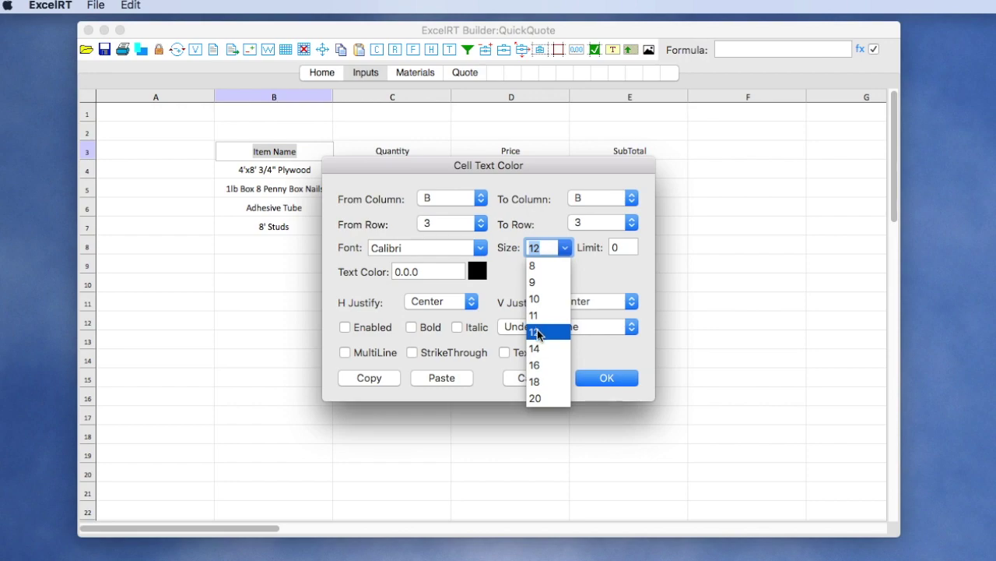
left_click(536, 365)
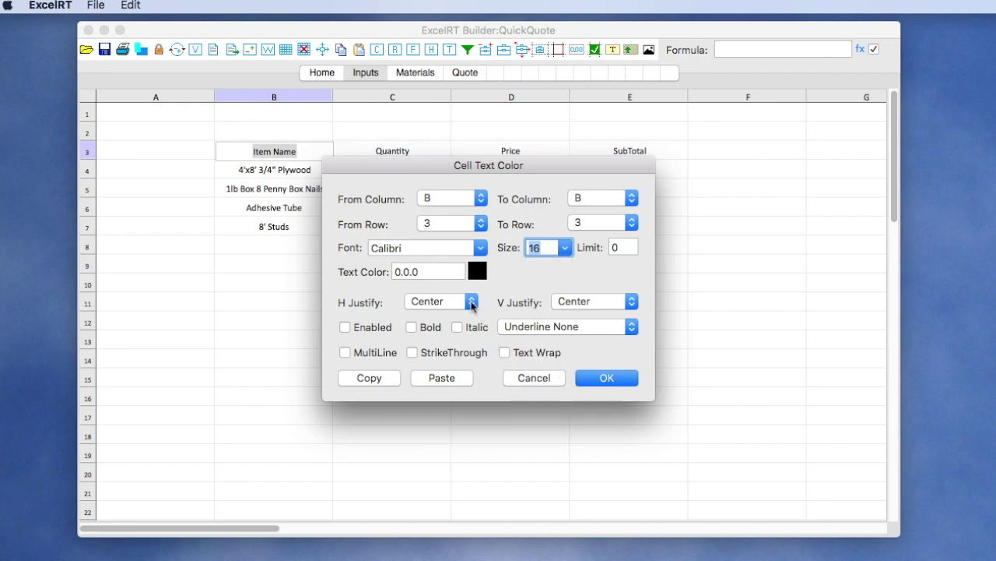
left_click(477, 272)
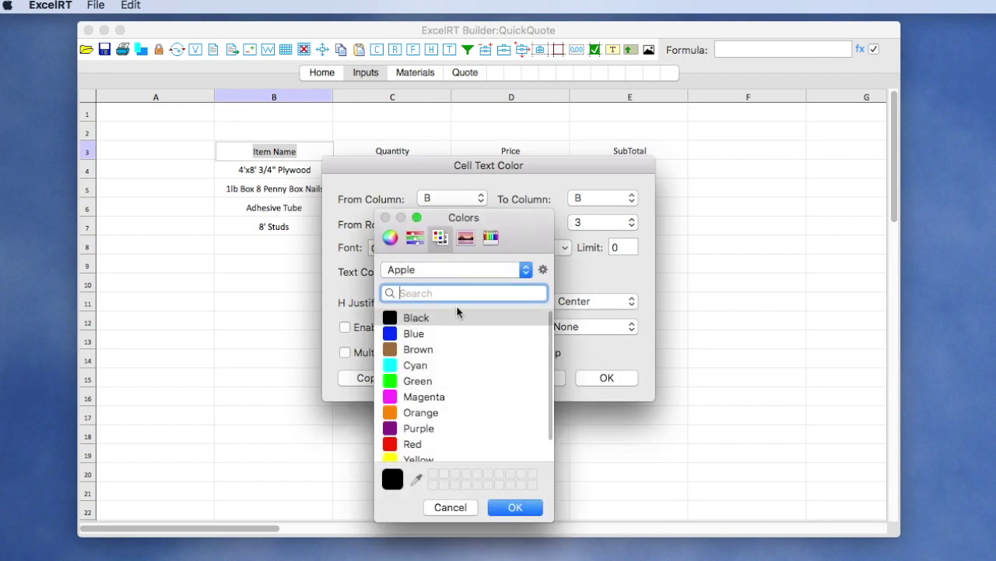
left_click(393, 333)
left_click(514, 506)
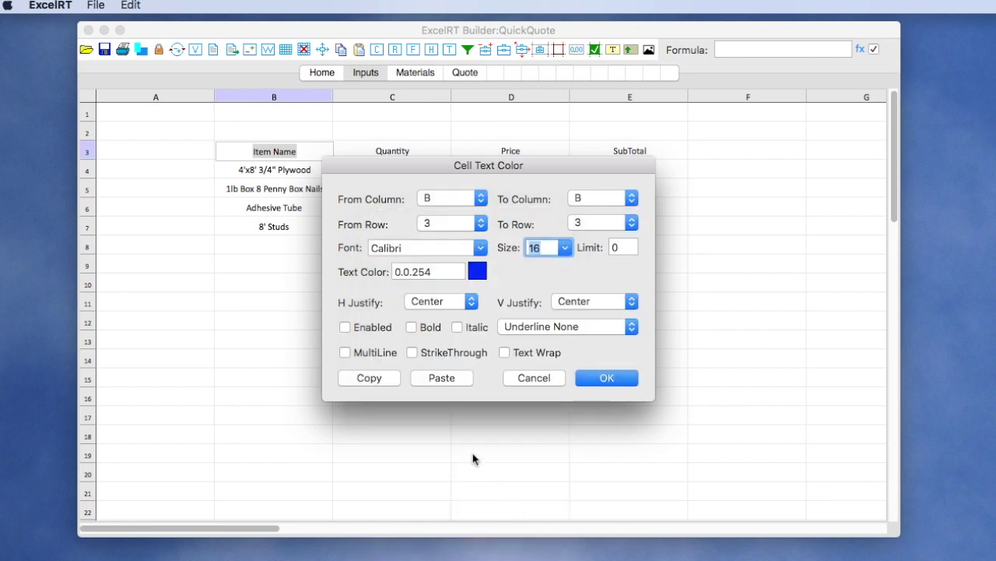
left_click(417, 327)
left_click(604, 377)
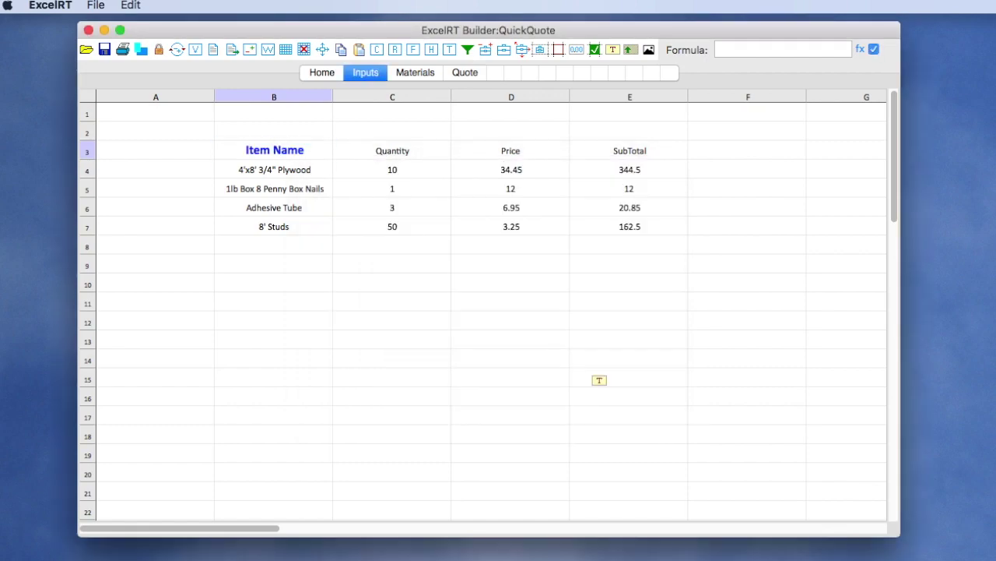
Extend the Item Name header's text formatting across row 3 from column B to column E.
double_click(284, 151)
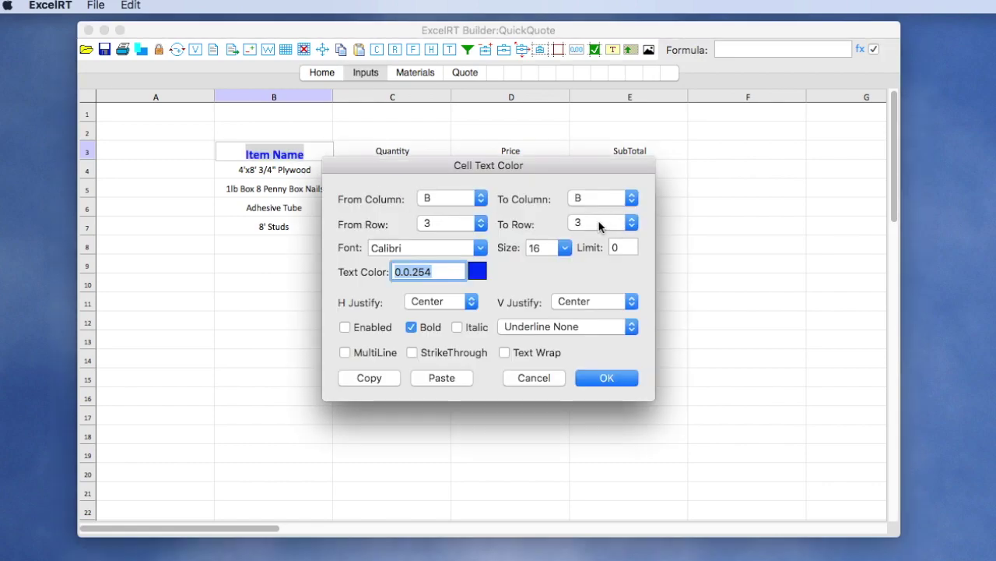
left_click(596, 197)
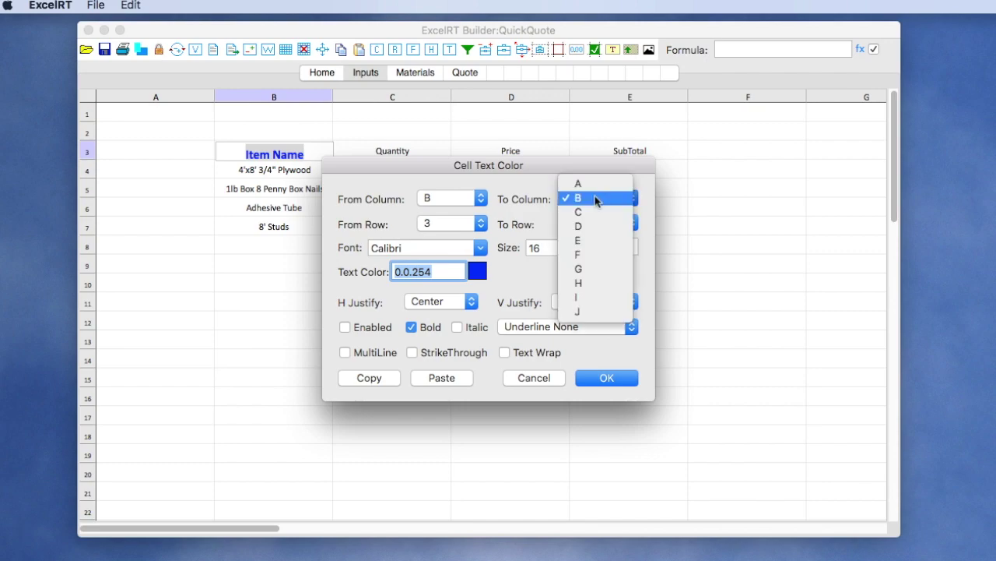
left_click(589, 241)
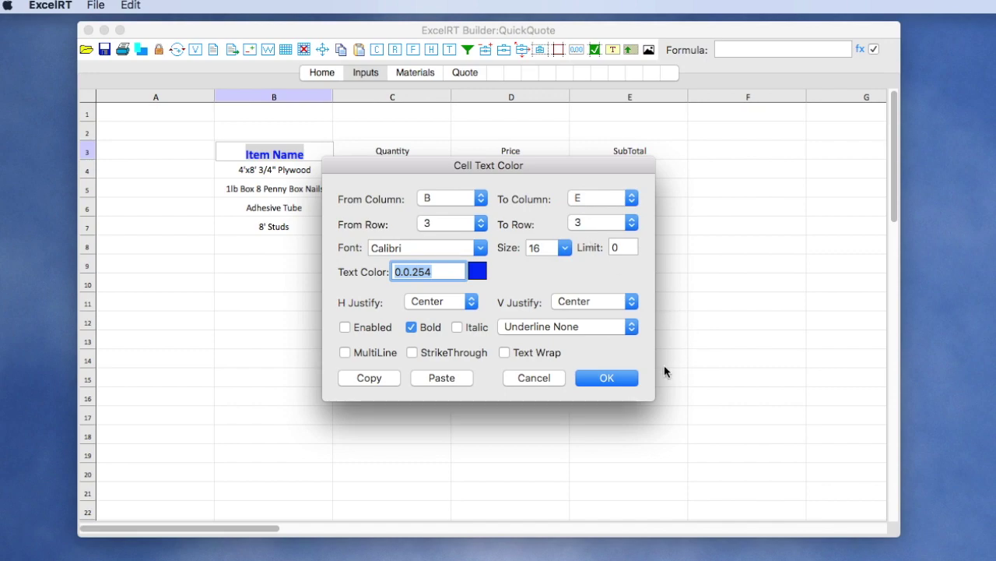
left_click(606, 378)
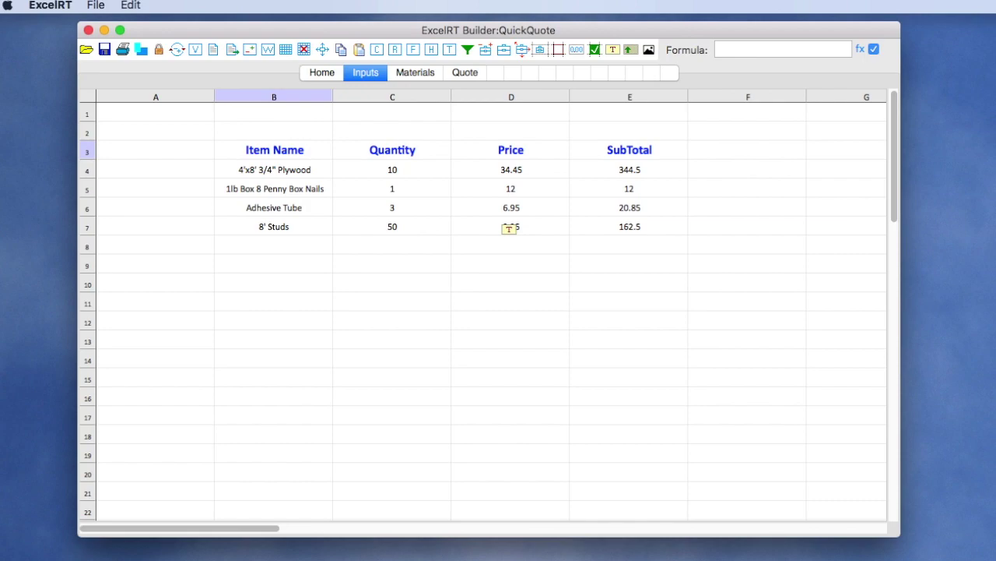
Define a Currency format with two decimal places, starting from the first Price value in cell D4.
left_click(577, 50)
left_click(521, 173)
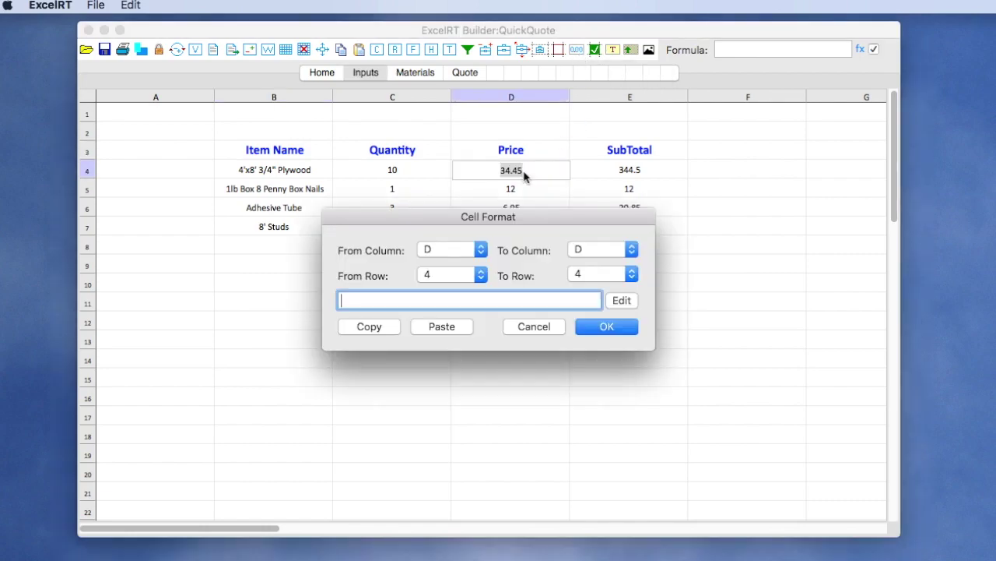
left_click(624, 302)
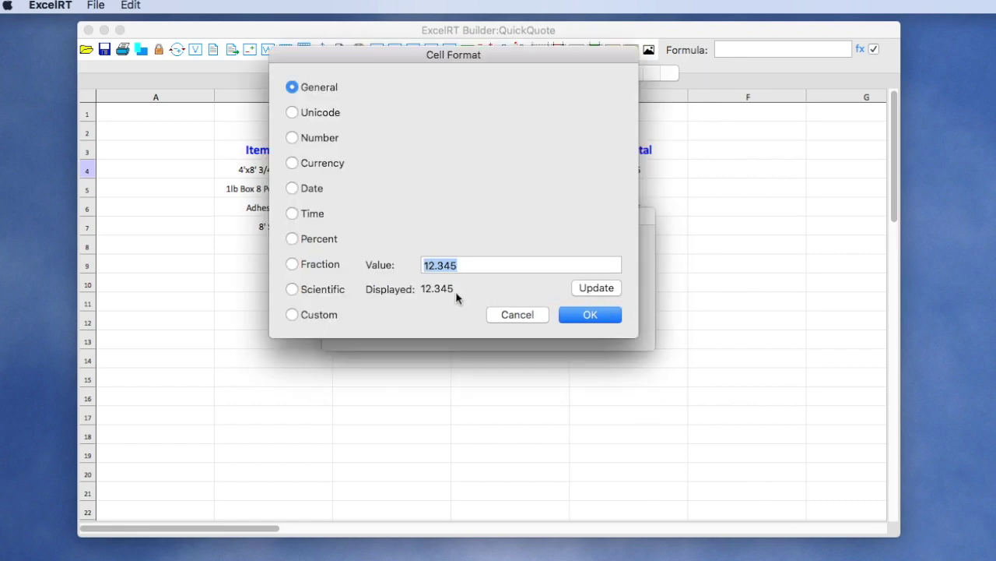
left_click(292, 163)
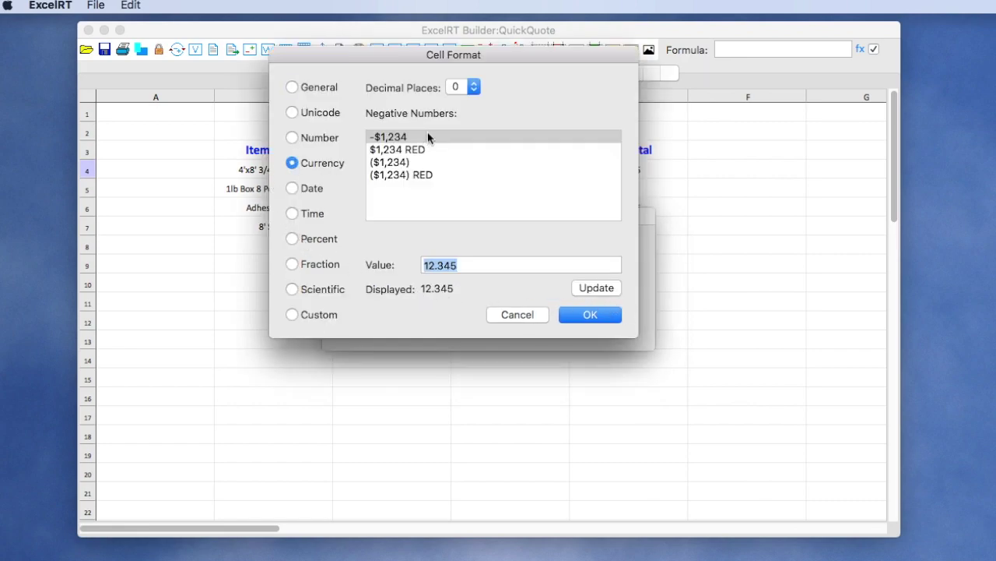
left_click(476, 90)
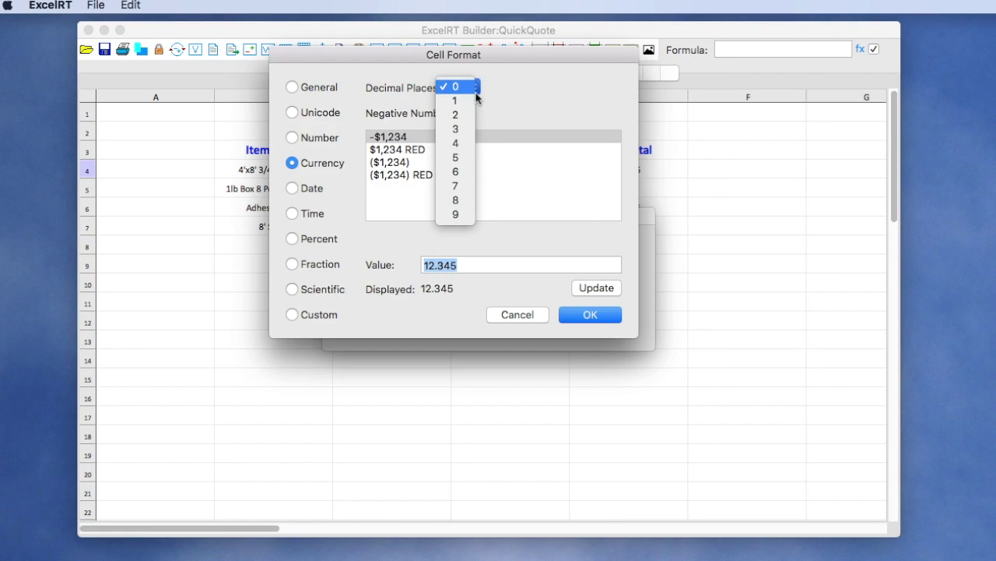
left_click(456, 116)
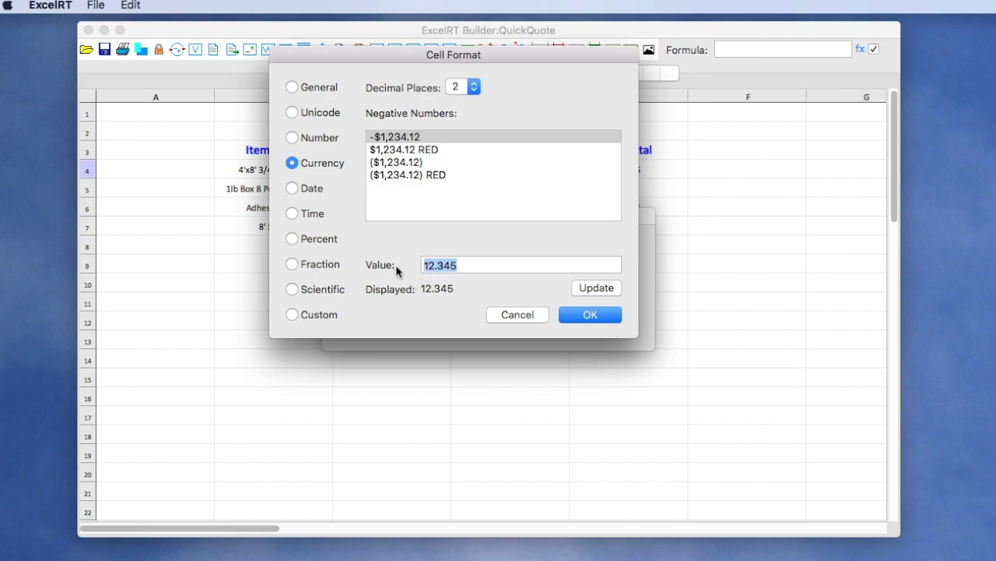
left_click(597, 290)
left_click(590, 314)
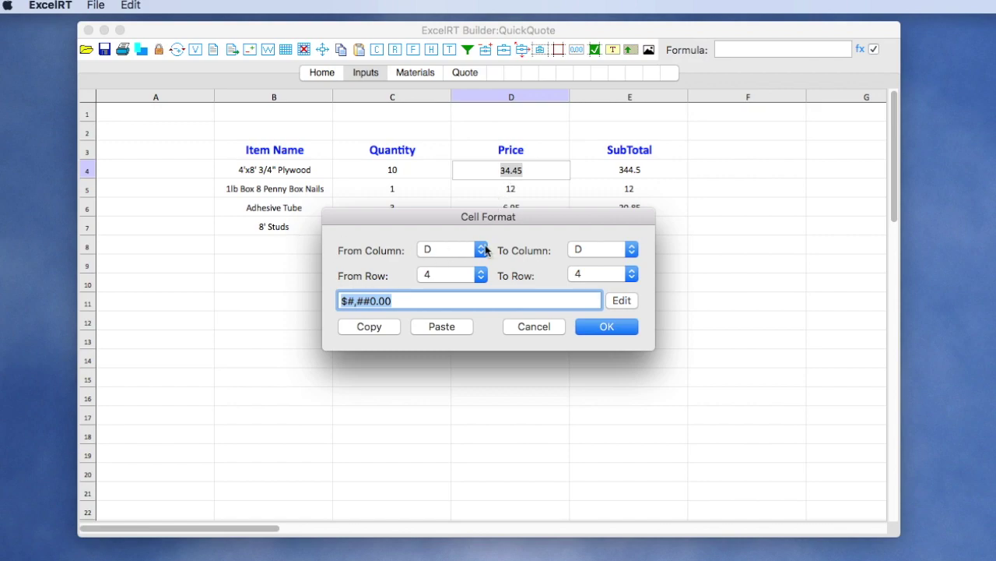
Apply the currency format to the Price and SubTotal values, columns D to E, rows 4 to 7.
left_click(588, 273)
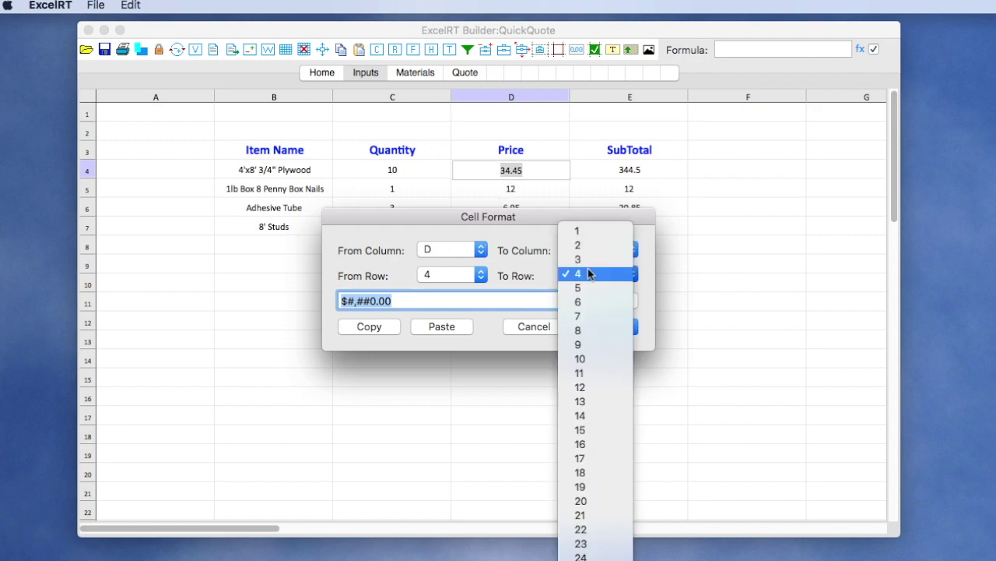
left_click(579, 316)
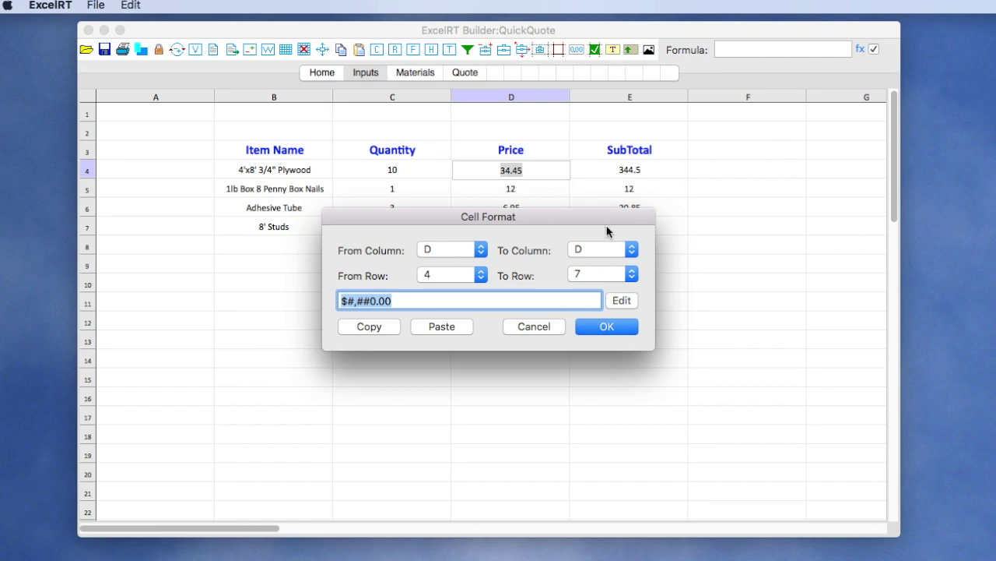
left_click(606, 250)
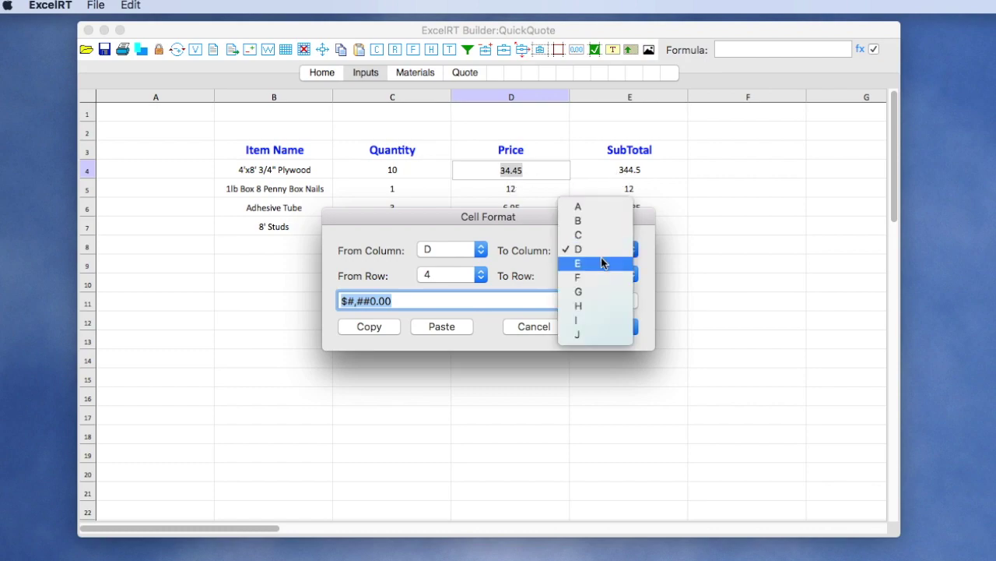
left_click(603, 262)
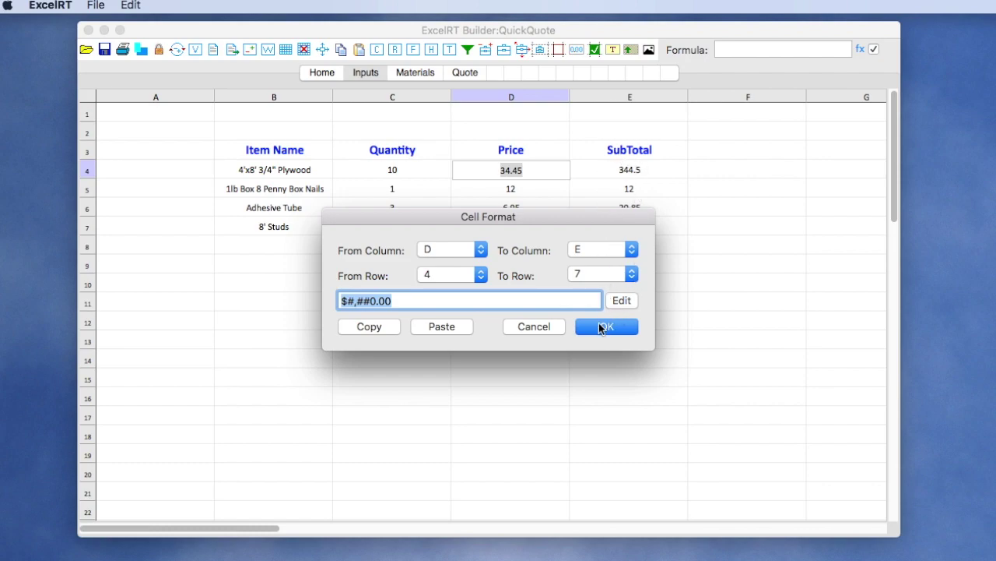
left_click(599, 328)
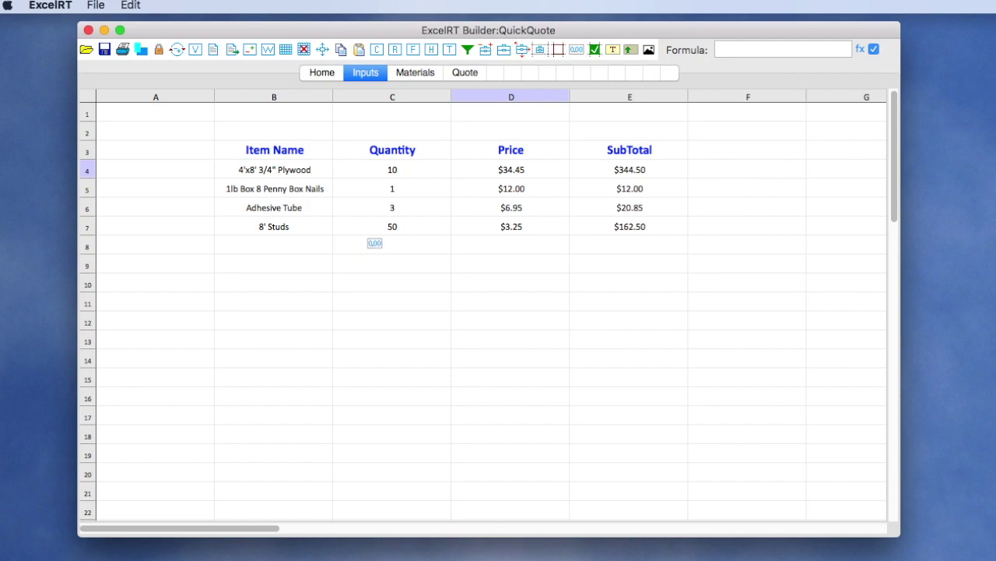
Fill the Inputs sheet background with yellow from column A, row 1 to column J, row 50.
left_click(631, 50)
left_click(142, 120)
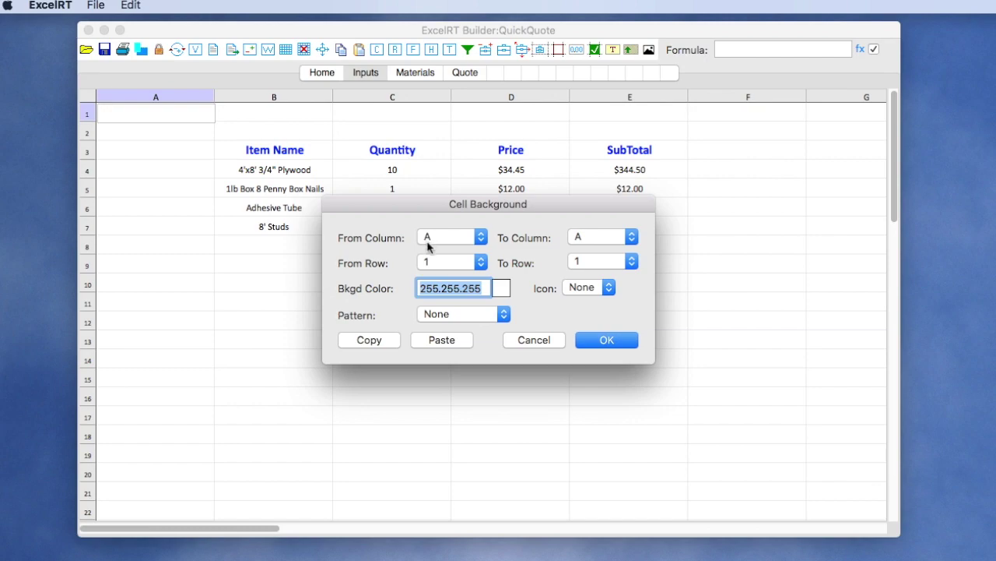
left_click(597, 237)
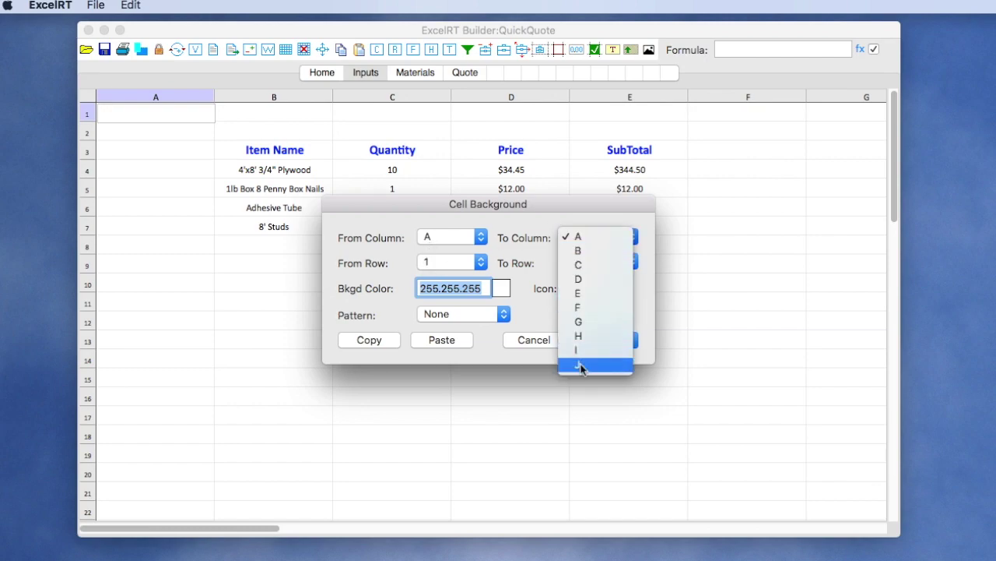
left_click(580, 365)
left_click(589, 265)
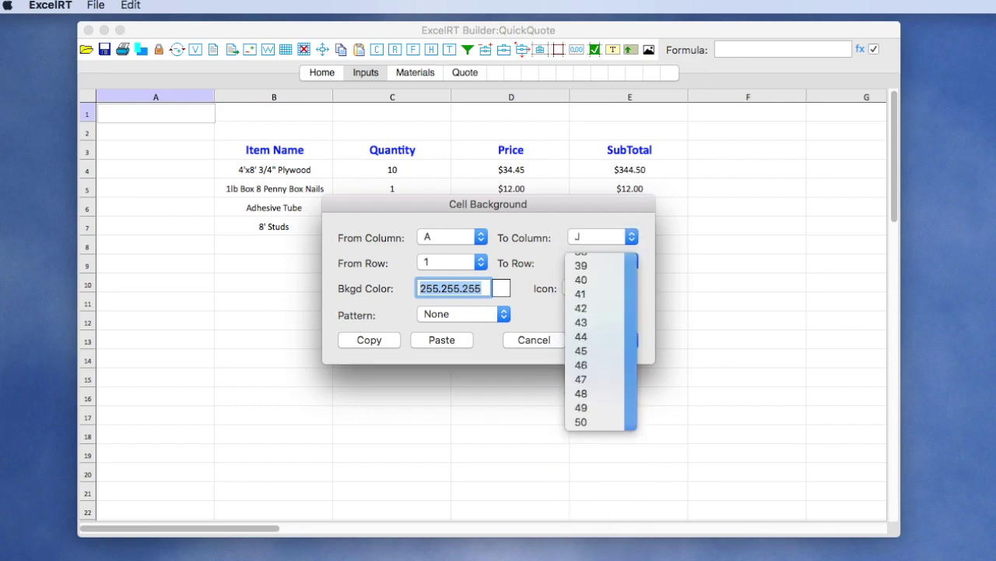
left_click(580, 421)
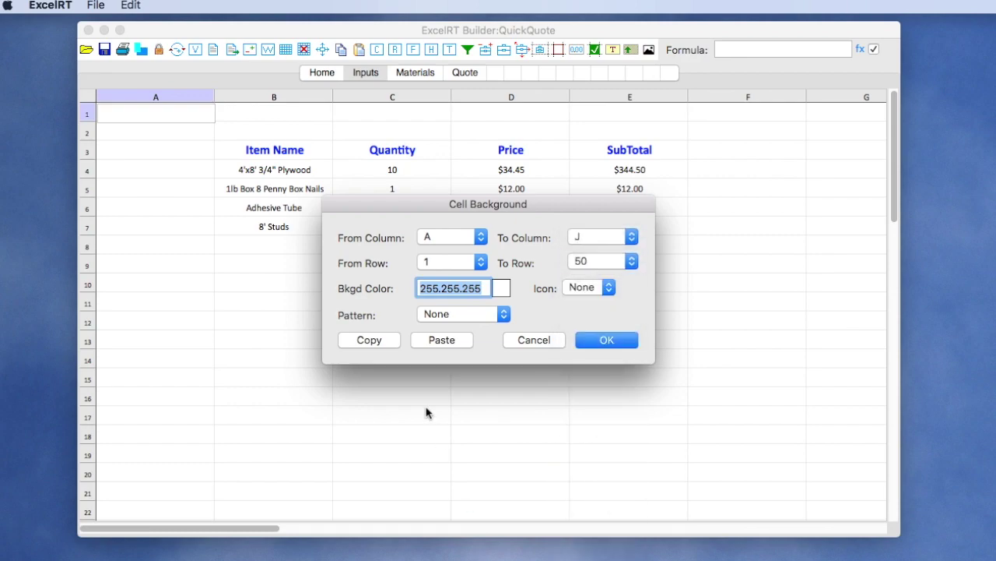
left_click(501, 289)
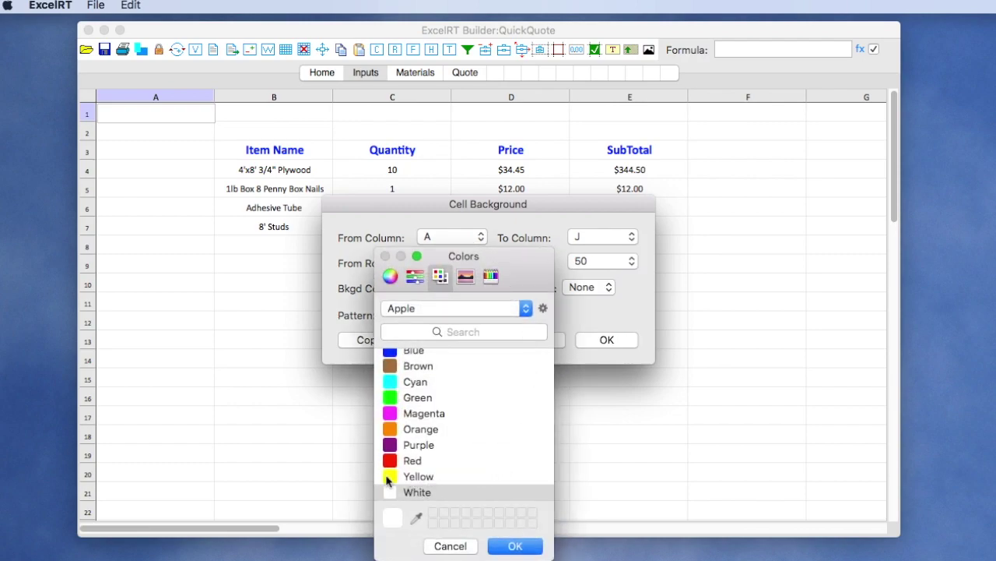
left_click(393, 475)
left_click(515, 546)
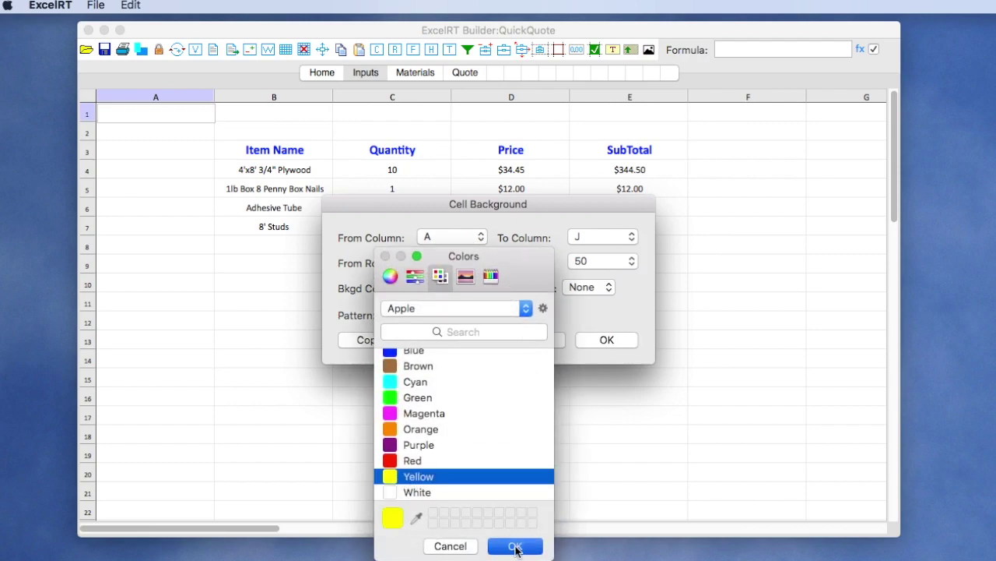
left_click(606, 340)
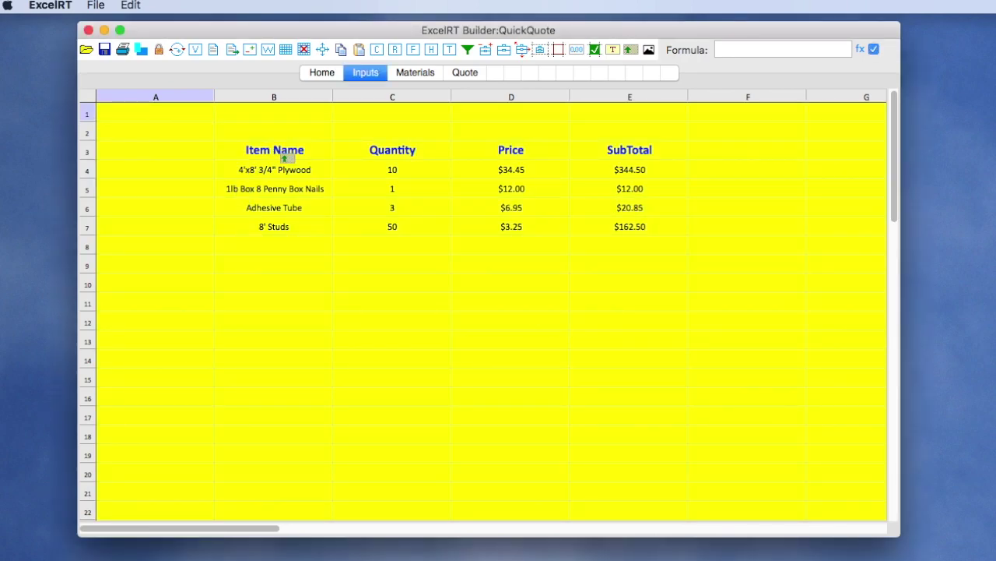
Fill the item table's background with cyan from column B, row 3 to column E, row 7.
left_click(248, 148)
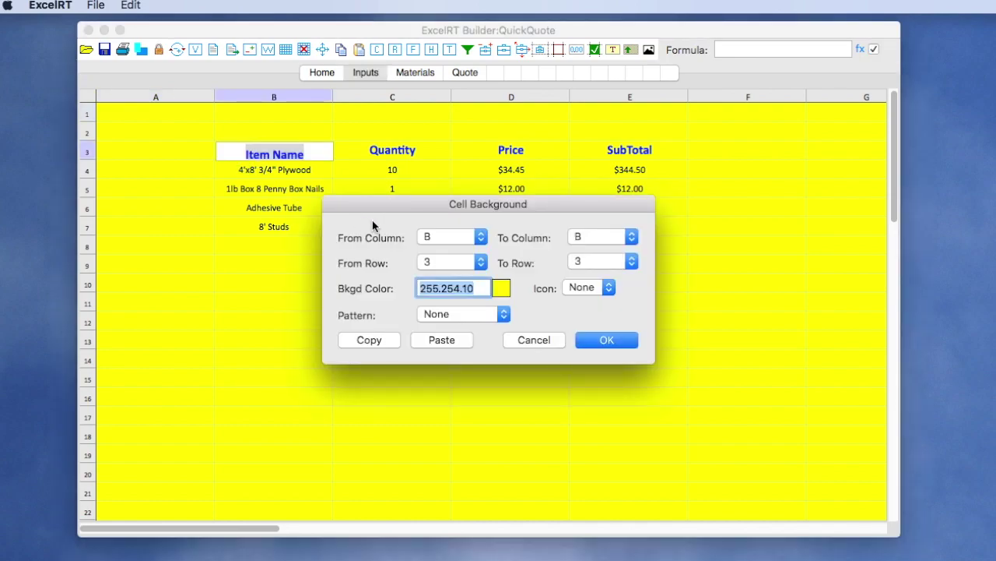
left_click(586, 238)
left_click(583, 275)
left_click(587, 262)
left_click(578, 318)
left_click(502, 289)
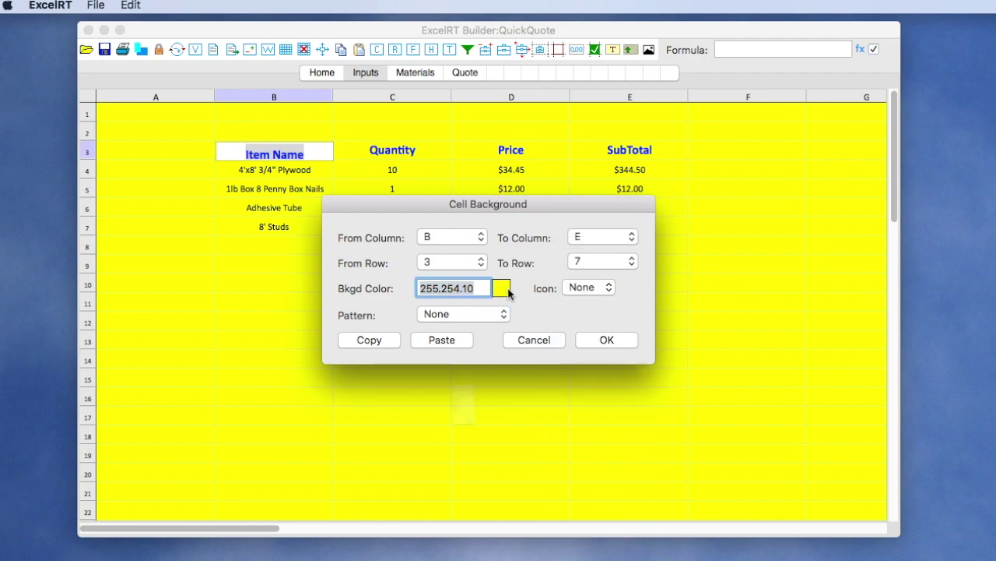
left_click(395, 386)
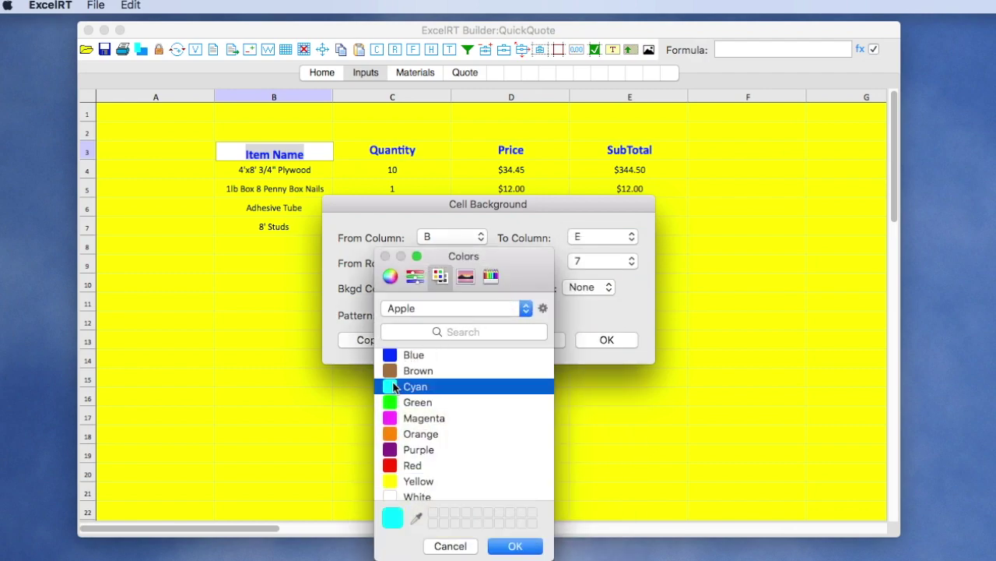
left_click(510, 547)
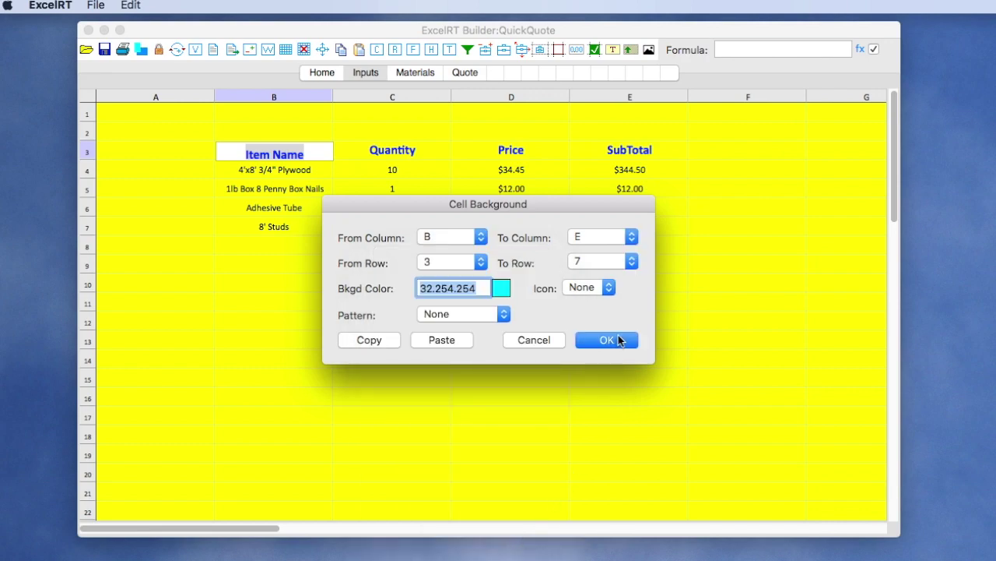
left_click(612, 339)
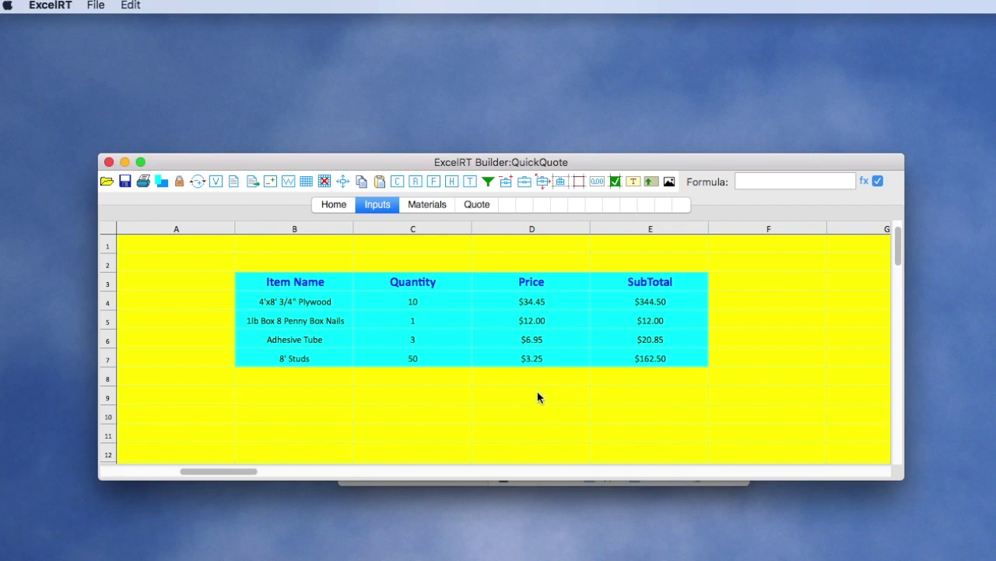
Enter the label Total in cell D9 and start a formula in cell E9 with the SUM function.
double_click(536, 398)
type("Total")
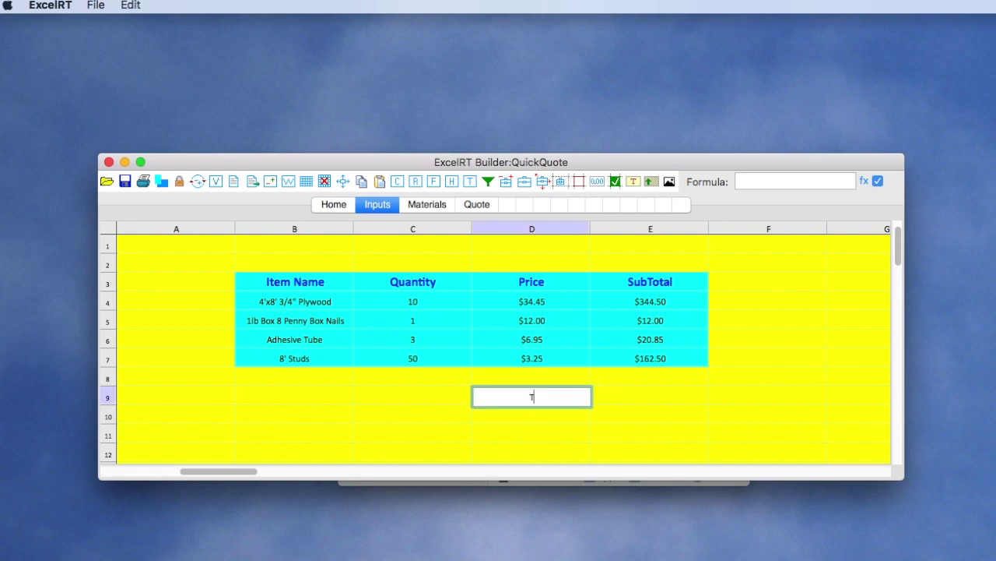
double_click(663, 395)
left_click(747, 177)
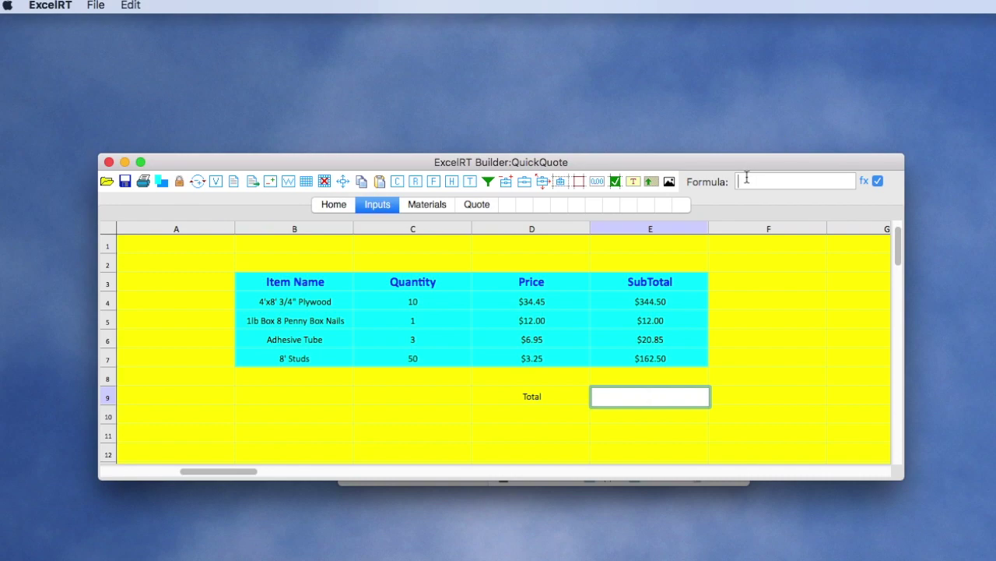
type("=")
left_click(865, 180)
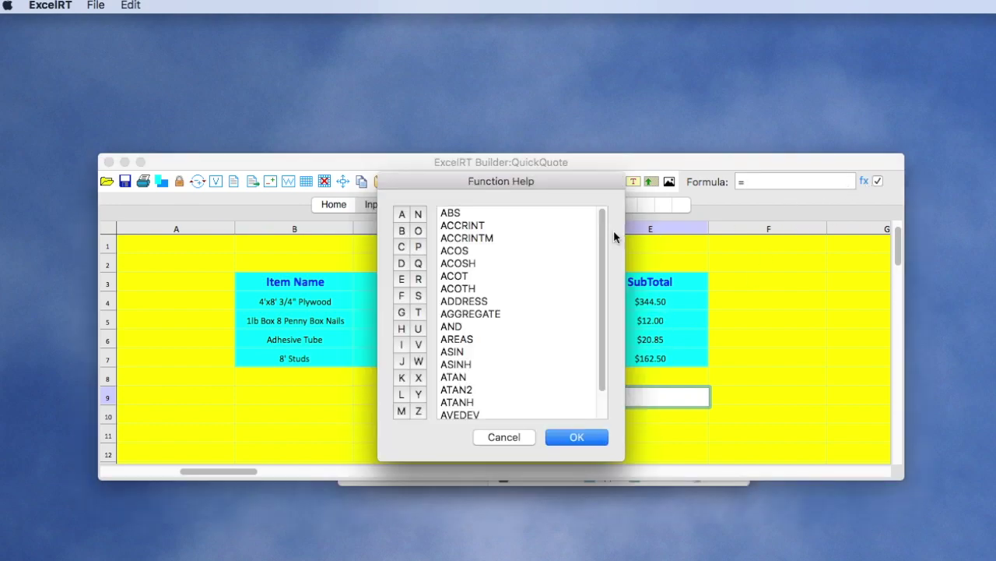
left_click(418, 295)
scroll(500, 365, "down", 5)
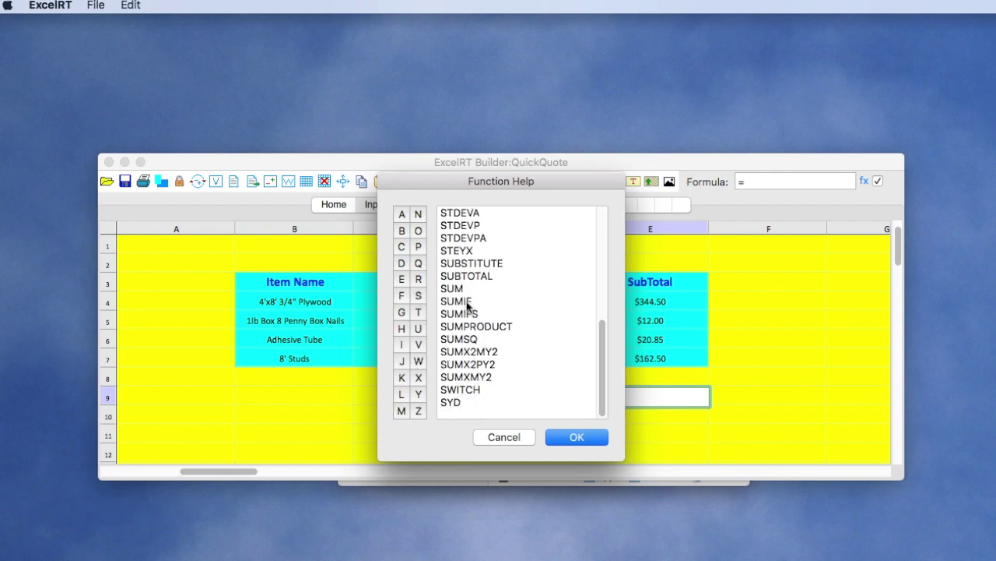
double_click(461, 290)
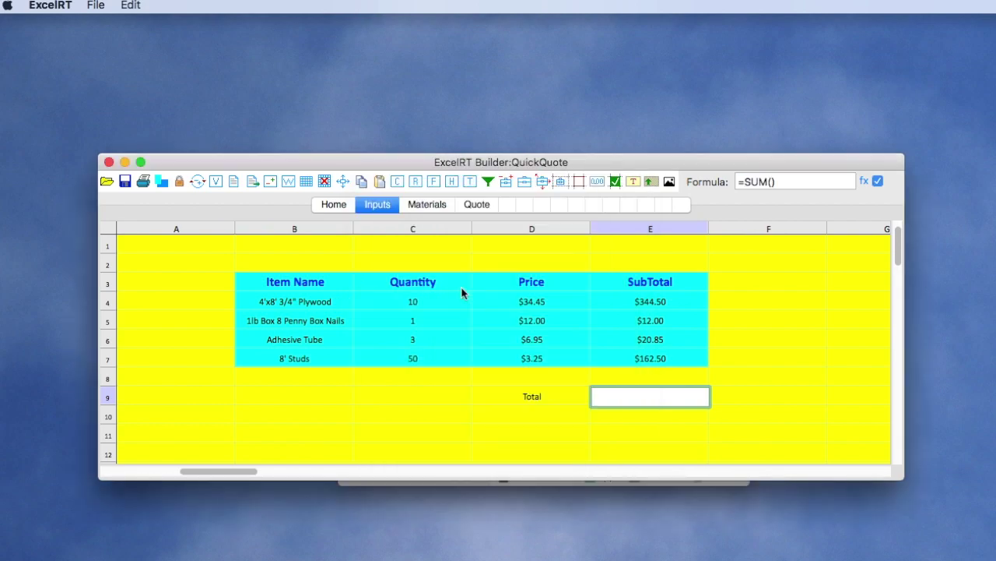
type("D4")
type(":")
type("D")
type("7")
key("BackSpace")
key("BackSpace")
key("BackSpace")
key("BackSpace")
key("BackSpace")
Complete the SUM formula in cell E9 with the range E4:E7.
type("E4:E7")
key("Return")
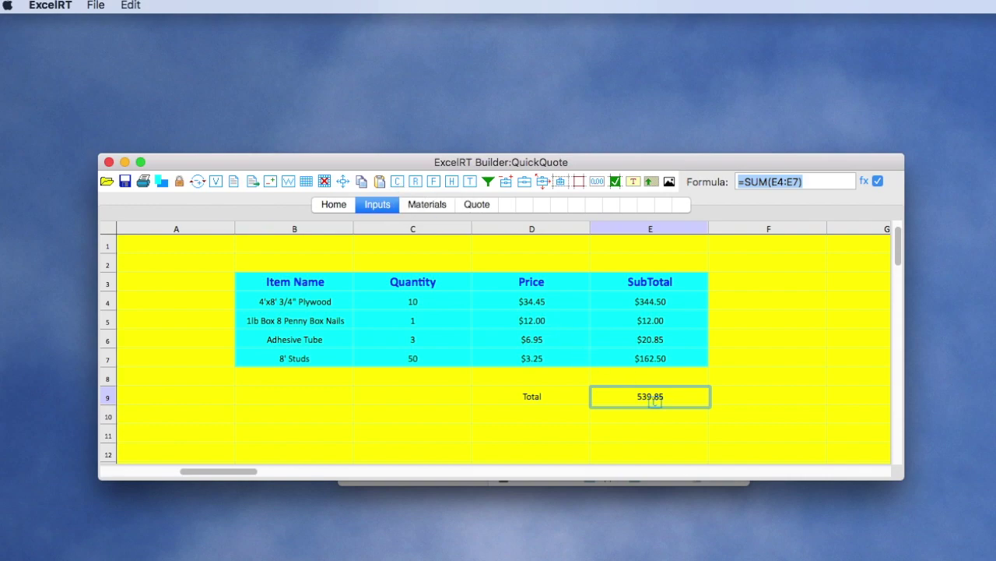
Set the text of total cell E9 to red and its font size to 16.
double_click(655, 401)
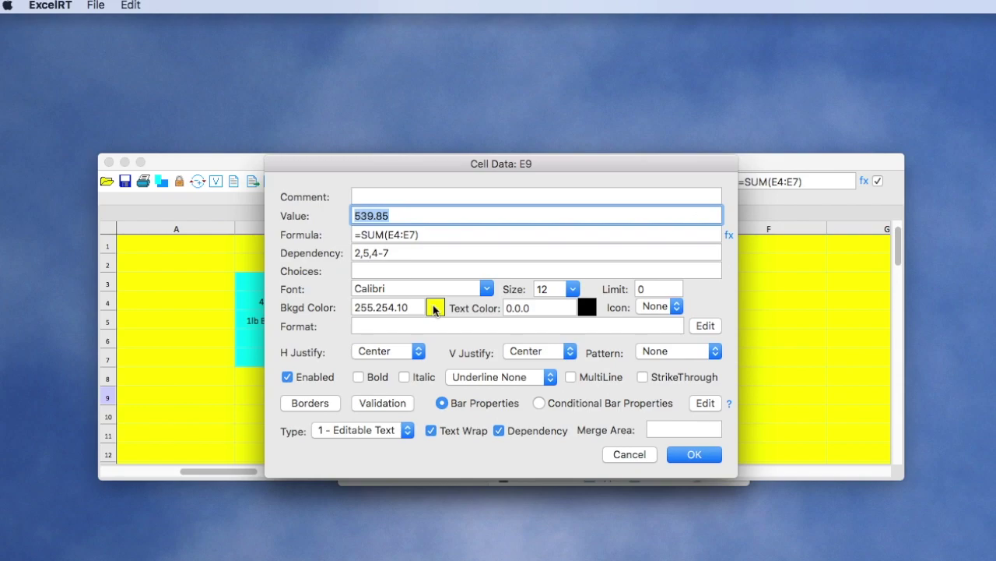
left_click(589, 313)
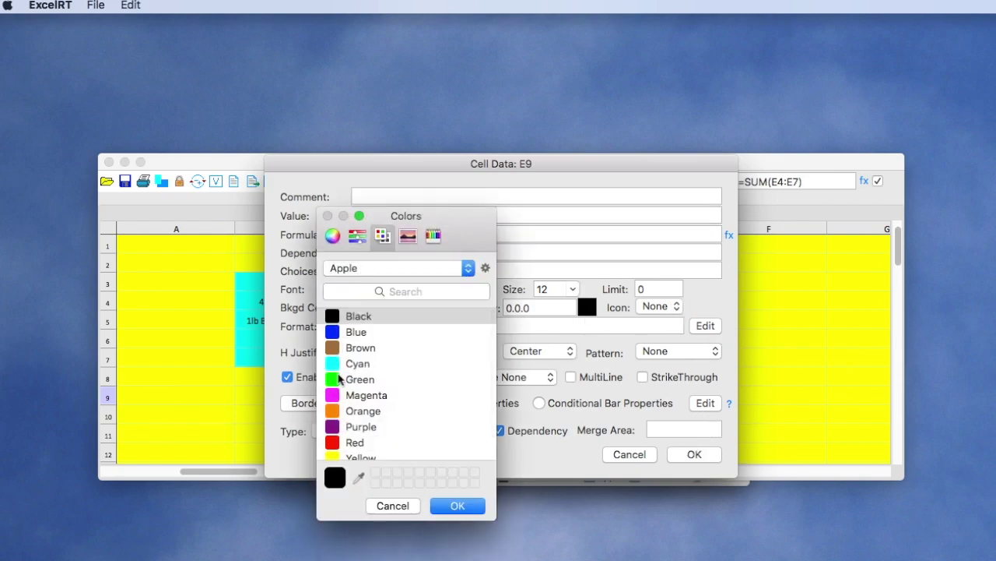
left_click(338, 443)
left_click(471, 503)
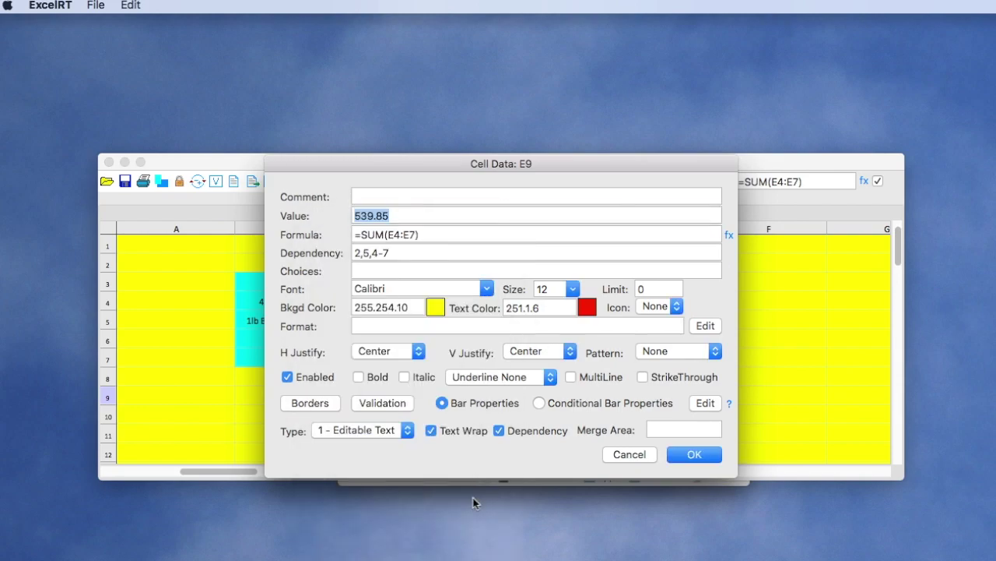
left_click(573, 290)
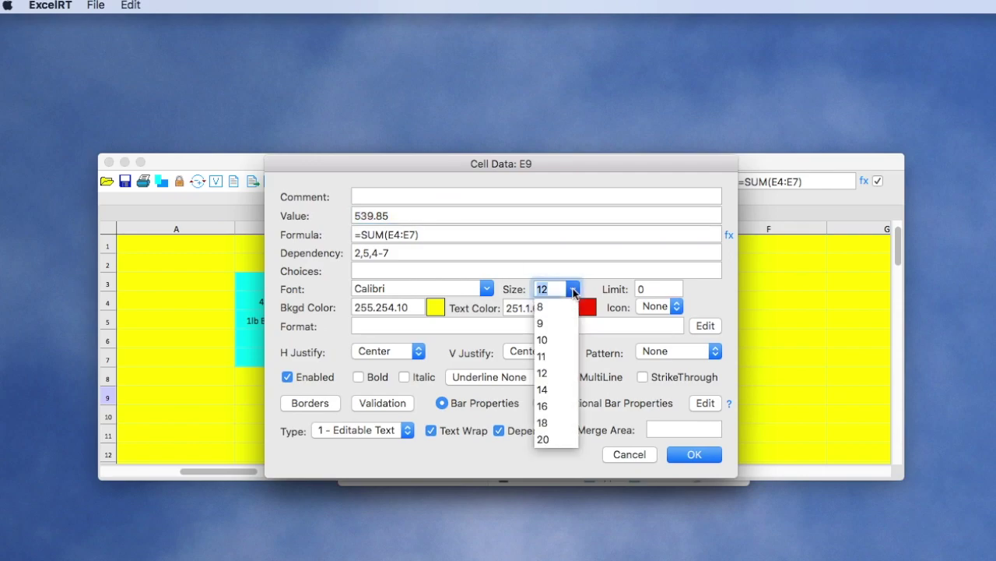
left_click(548, 406)
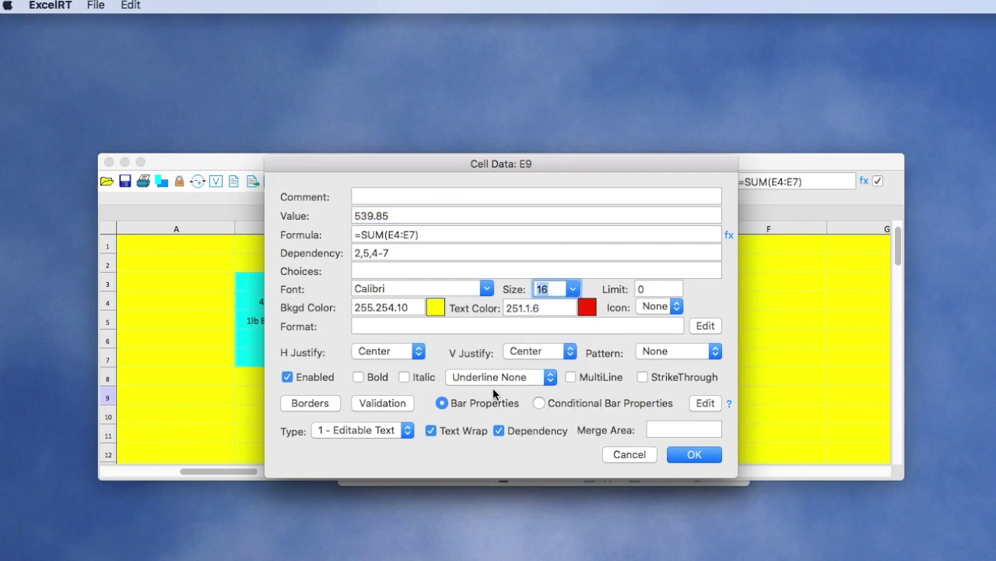
Apply a Currency format with two decimal places to total cell E9.
left_click(705, 326)
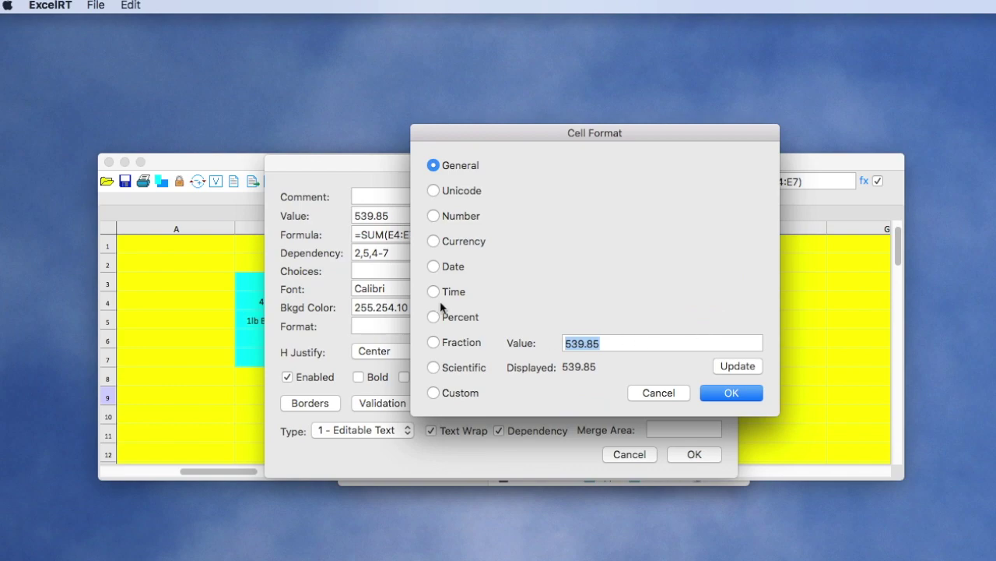
left_click(433, 241)
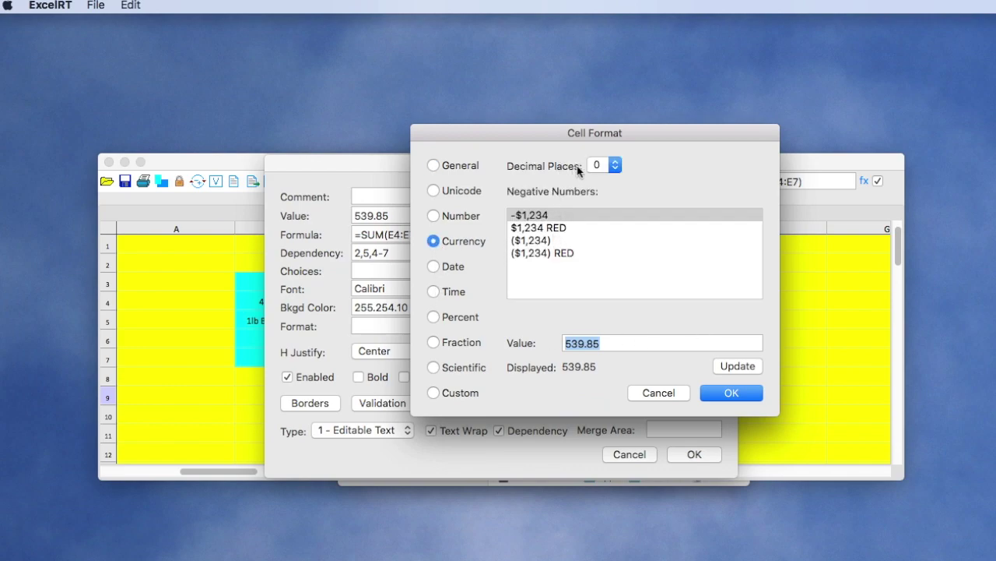
left_click(607, 163)
left_click(596, 193)
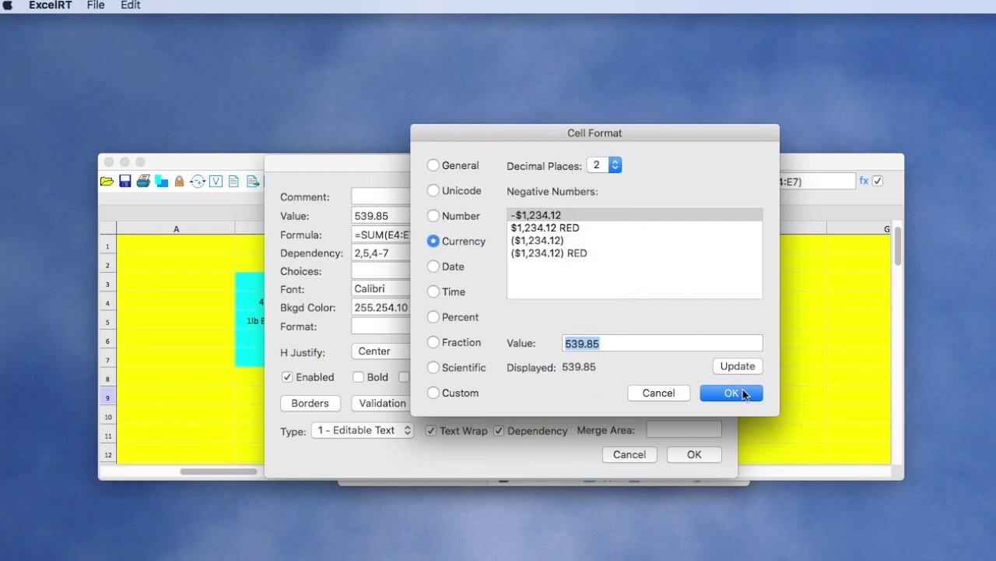
left_click(732, 393)
left_click(693, 454)
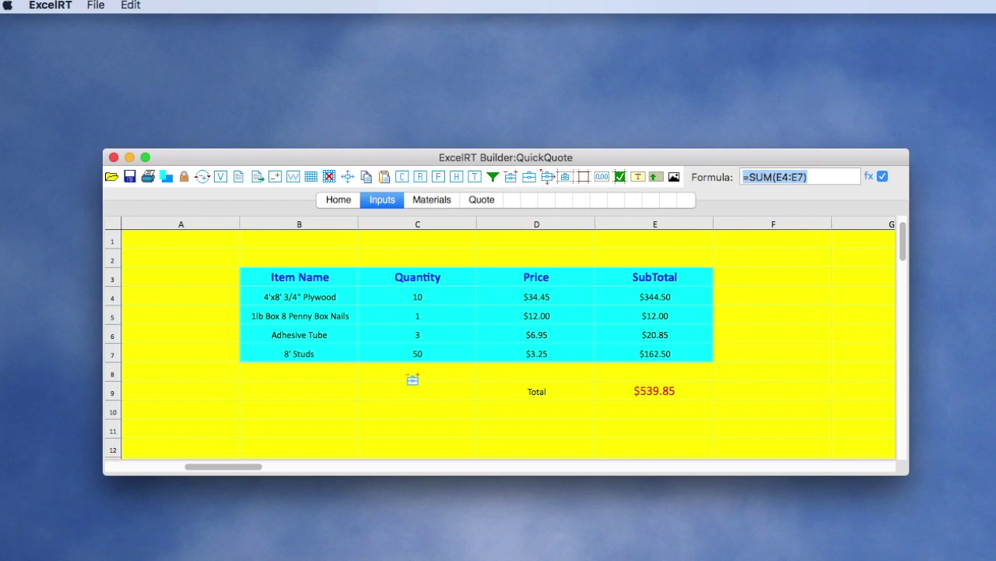
Add a button form control named SpeakBtn at cell C9, beside the Total label.
left_click(408, 394)
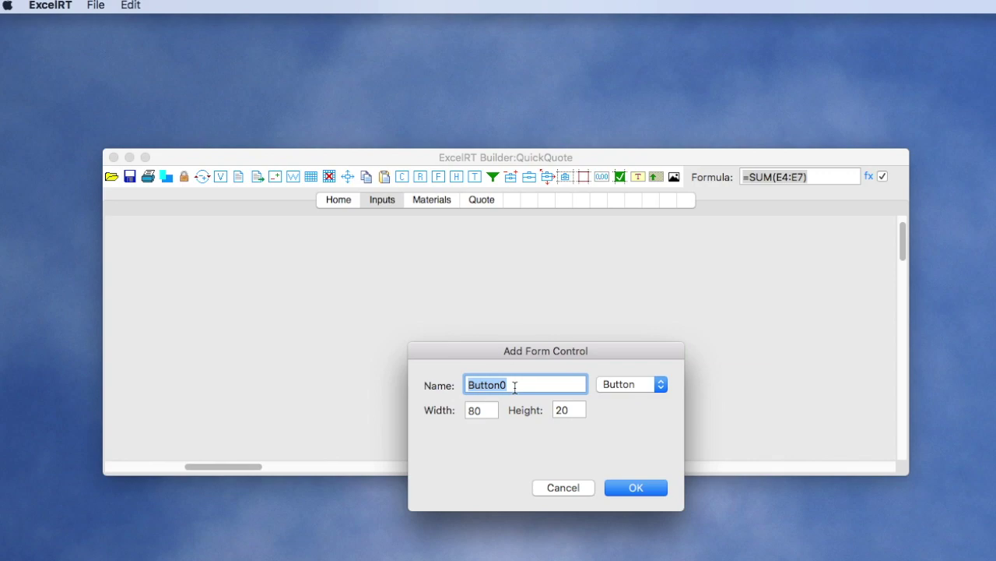
type("Spa")
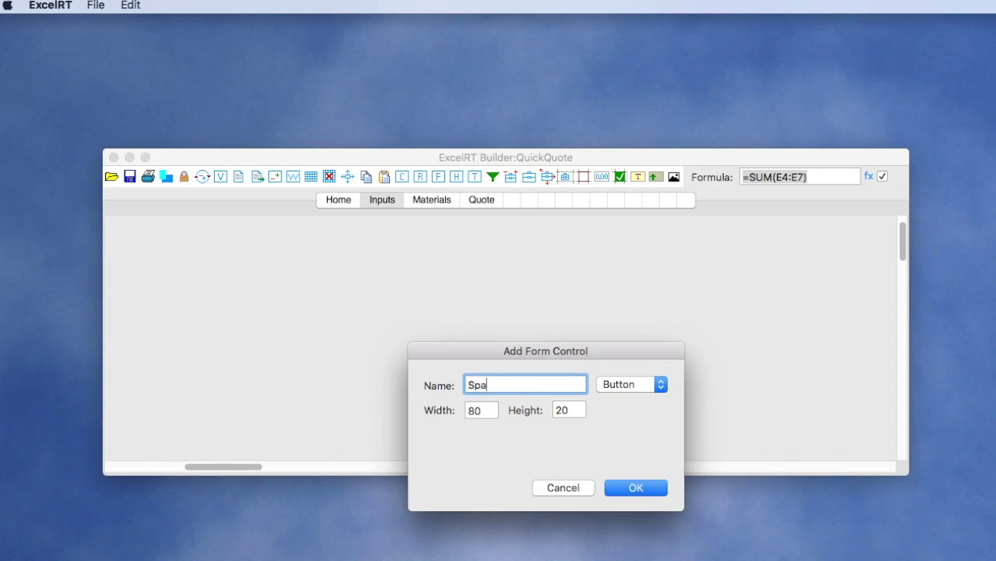
type("akBtn")
left_click(647, 490)
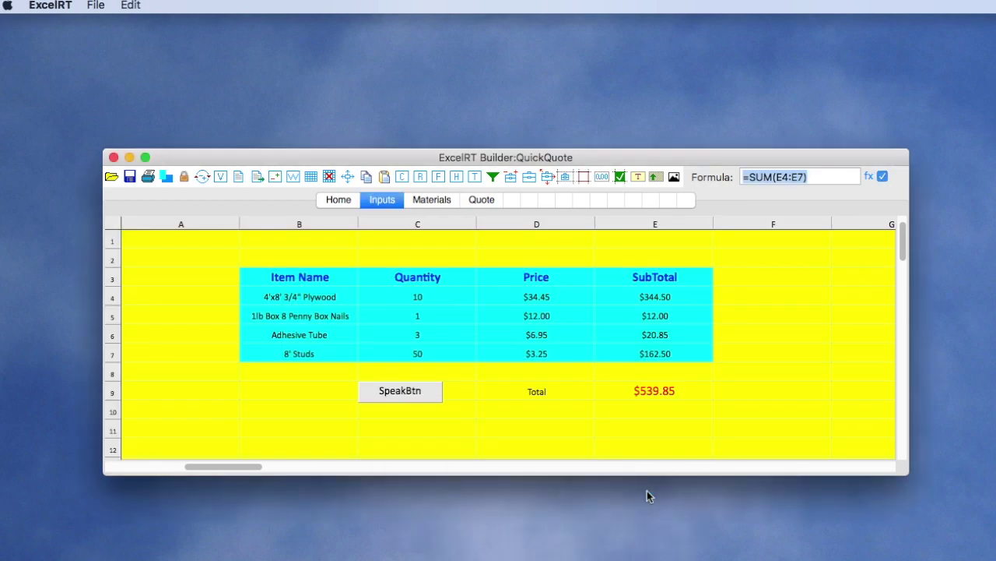
Change the button's display name to Speak, keeping SpeakBtn as its control name.
double_click(423, 389)
left_click_drag(547, 354, 526, 268)
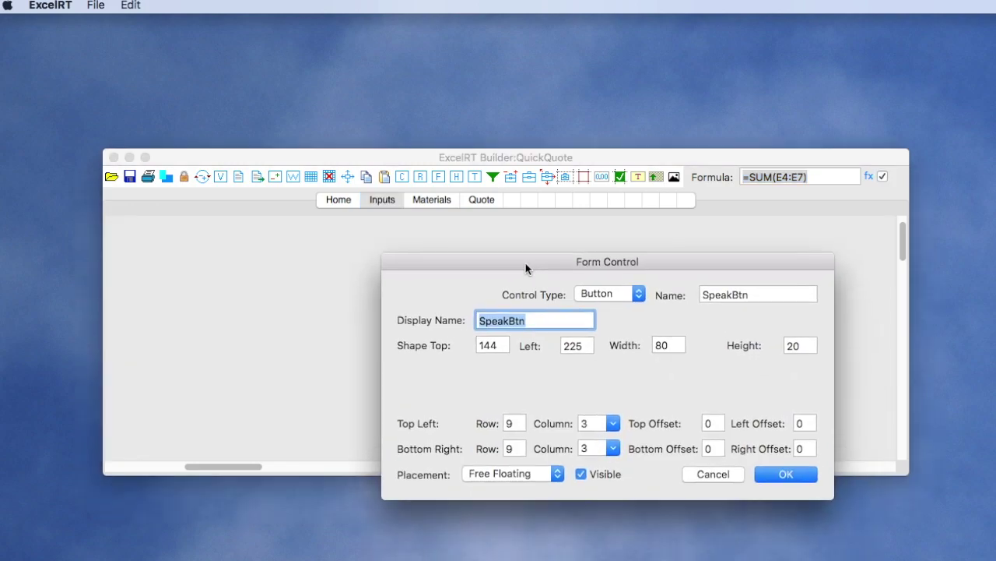
left_click_drag(507, 320, 544, 320)
key("BackSpace")
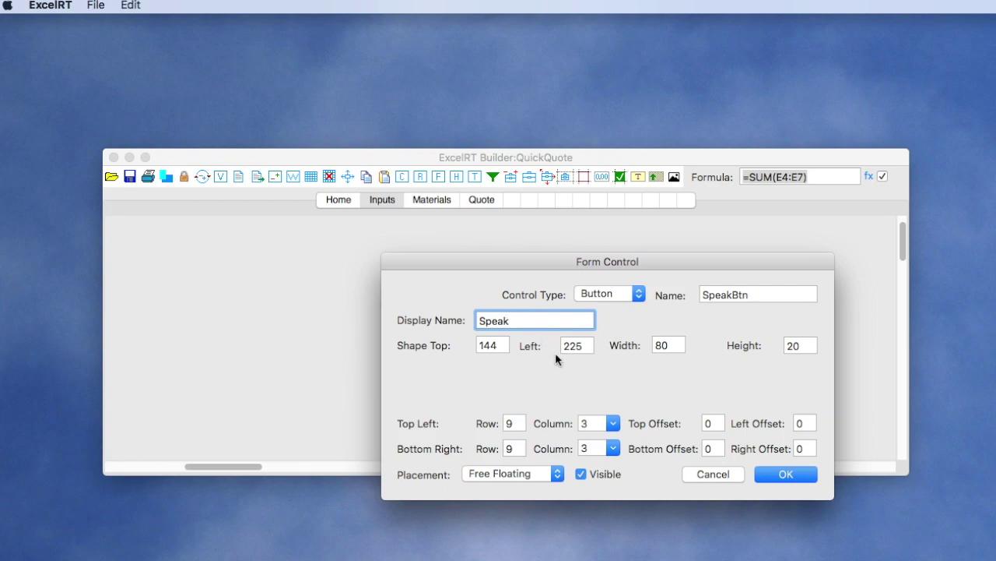
left_click(781, 294)
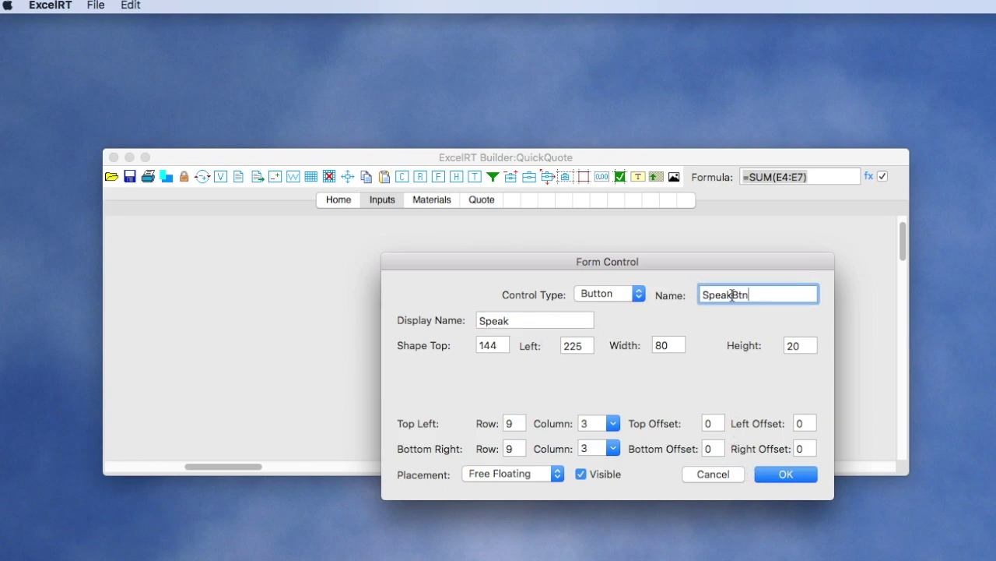
left_click(785, 474)
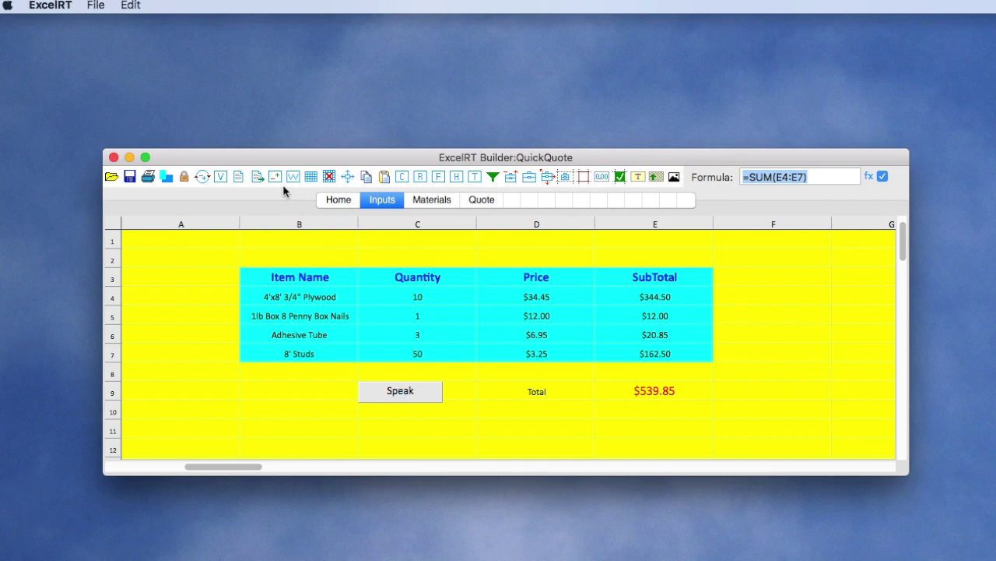
Open the button actions script and begin an action line with SpeakBtn=.
left_click(239, 176)
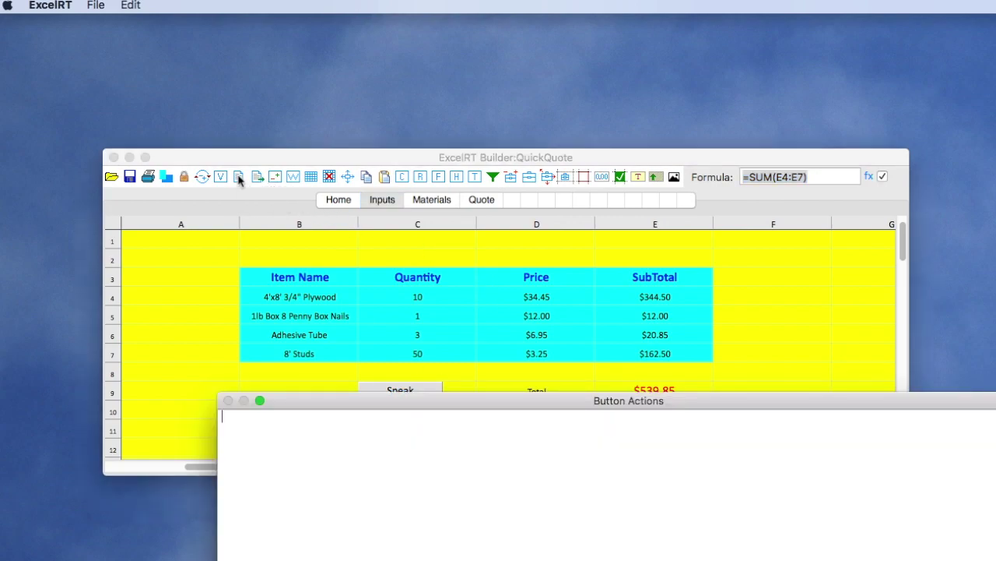
left_click_drag(372, 401, 332, 116)
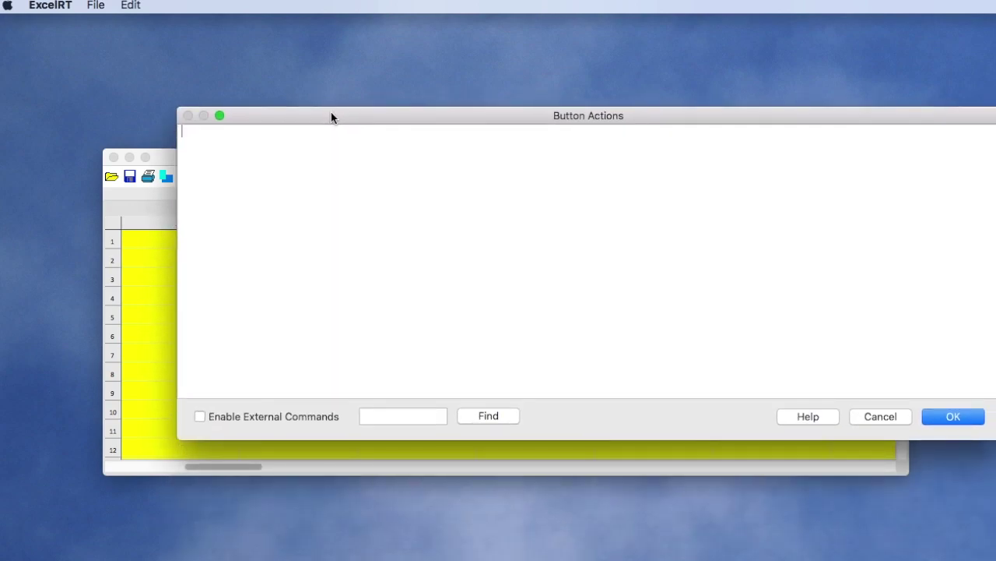
type("SpeakBtn=")
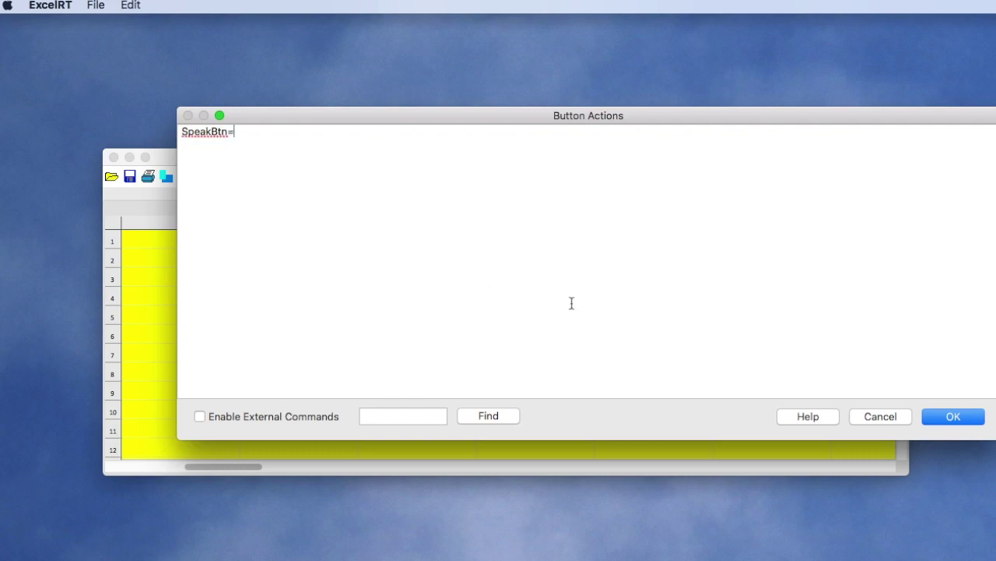
Search the script command help for VarFrom and insert the VarFromCell template into the SpeakBtn action.
left_click(824, 423)
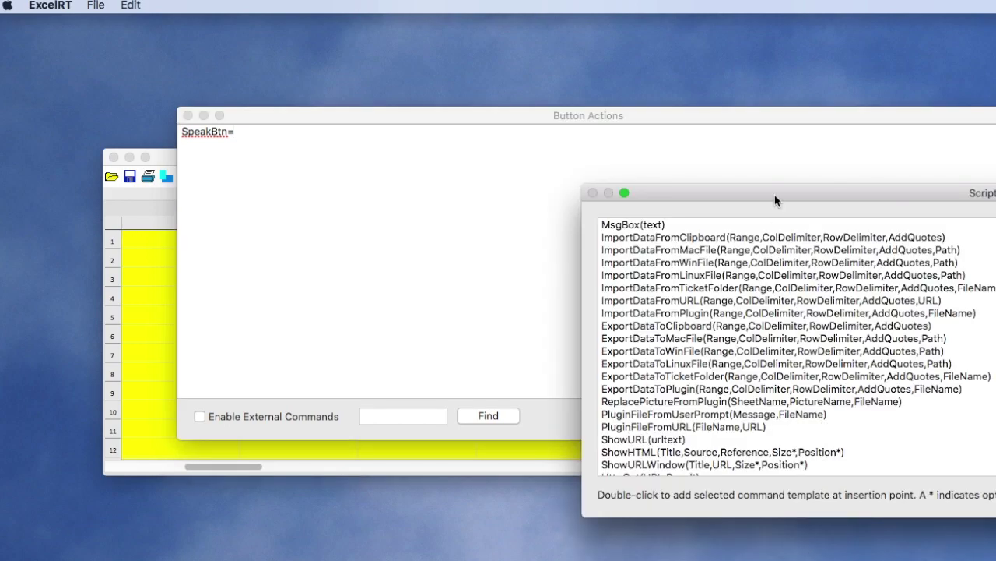
left_click_drag(775, 195, 362, 187)
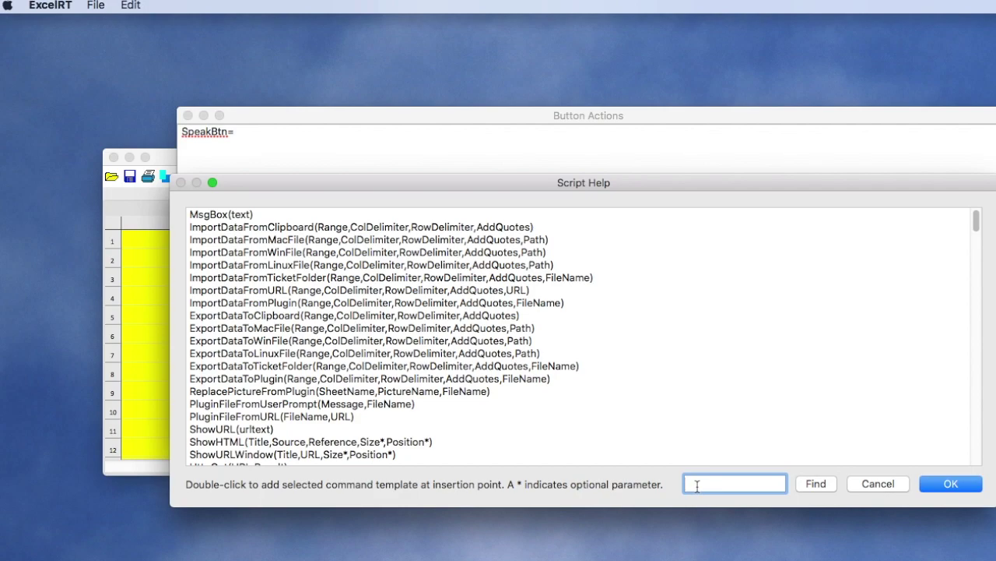
type("VarFrom")
left_click(817, 484)
left_click(221, 456)
double_click(223, 457)
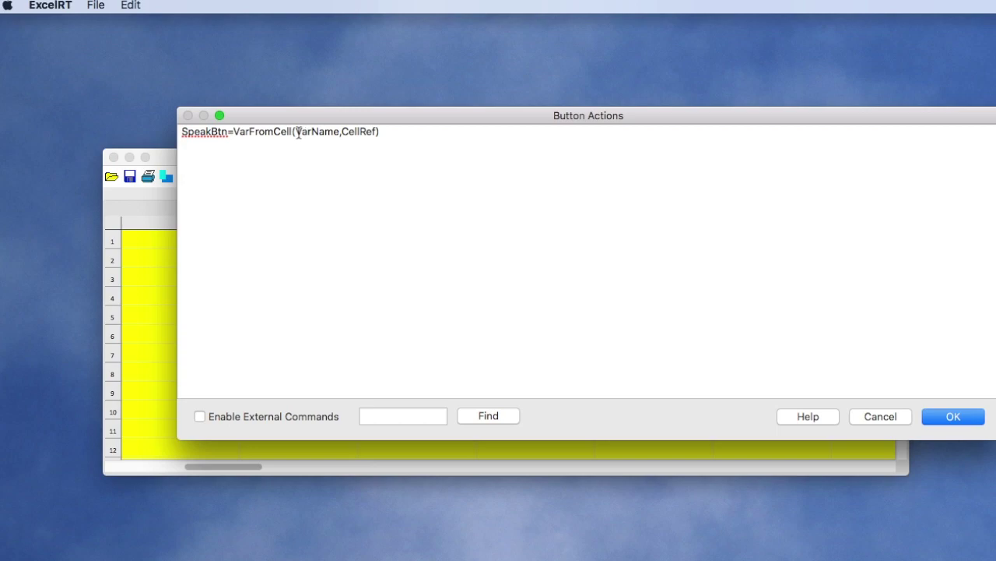
Fill in the VarFromCell arguments with the variable name Total and the cell reference E9.
left_click_drag(296, 133, 340, 134)
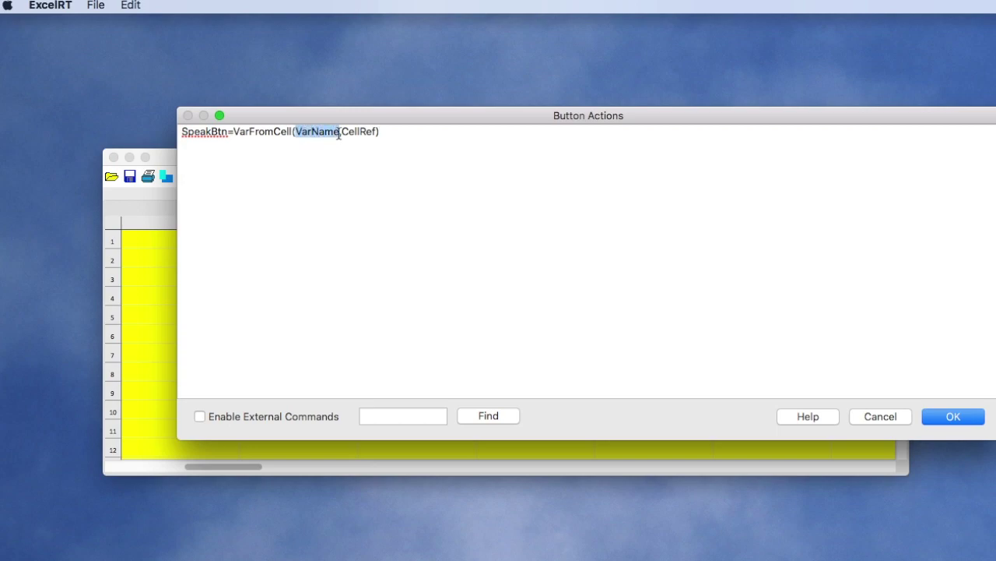
type("Total")
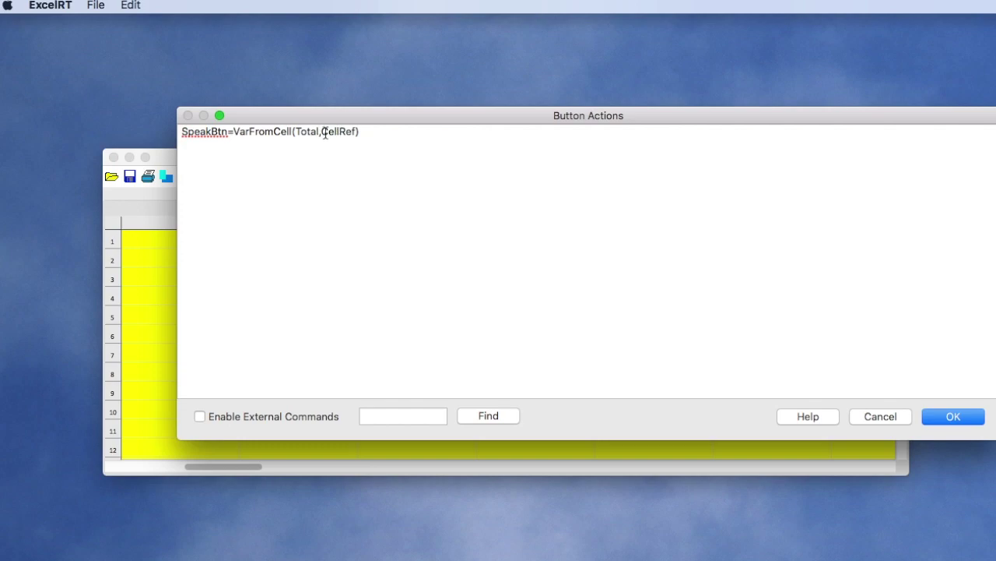
left_click_drag(321, 133, 356, 131)
key("BackSpace")
type("E9")
Append |Speak(Total) to the SpeakBtn action, save the script and test the Speak button on the sheet.
left_click(349, 135)
type("|Speak(Tota")
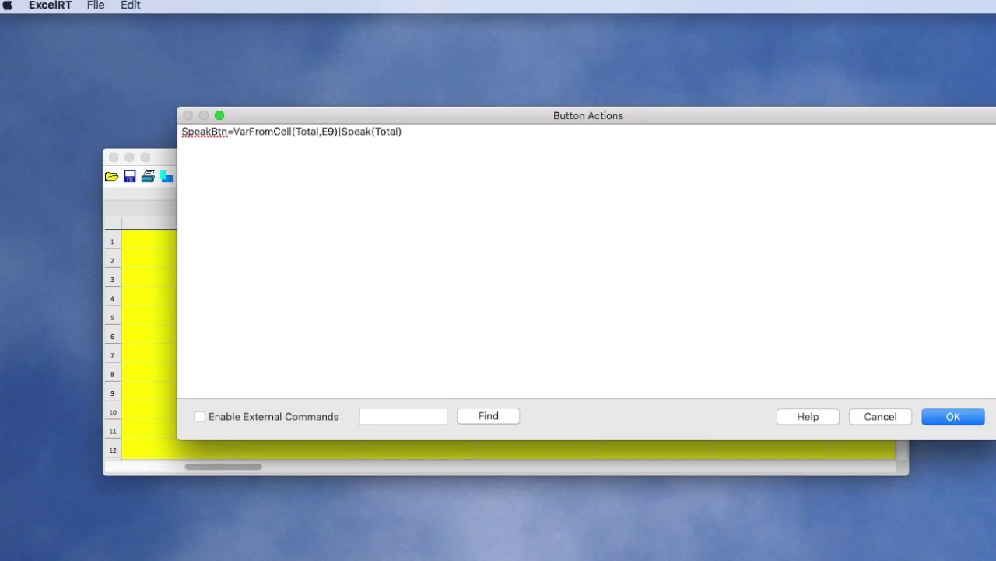
left_click(954, 417)
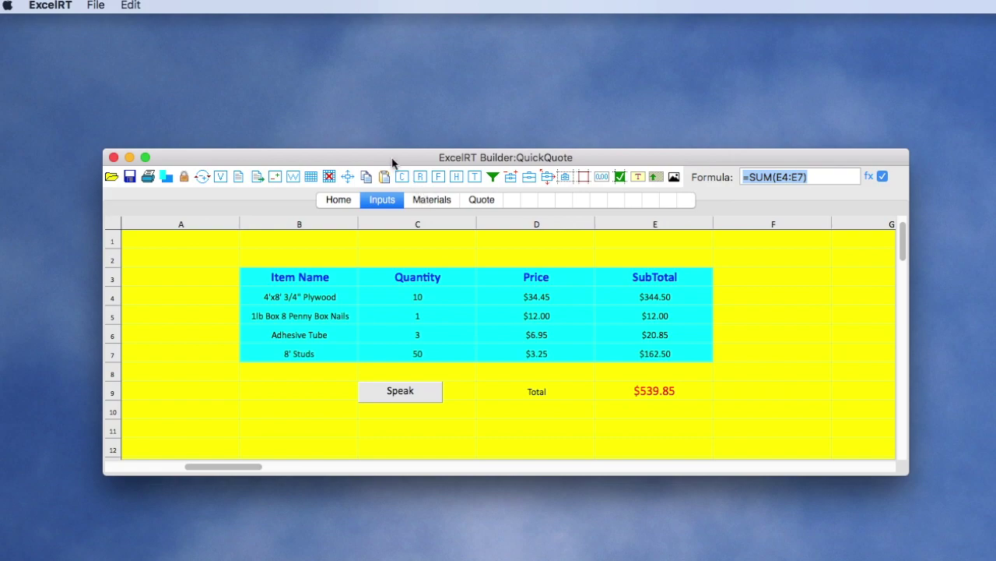
left_click(385, 395)
left_click(418, 158)
Enable a sheet filter on the item table from column B to E and from row 3 to 7.
left_click(493, 178)
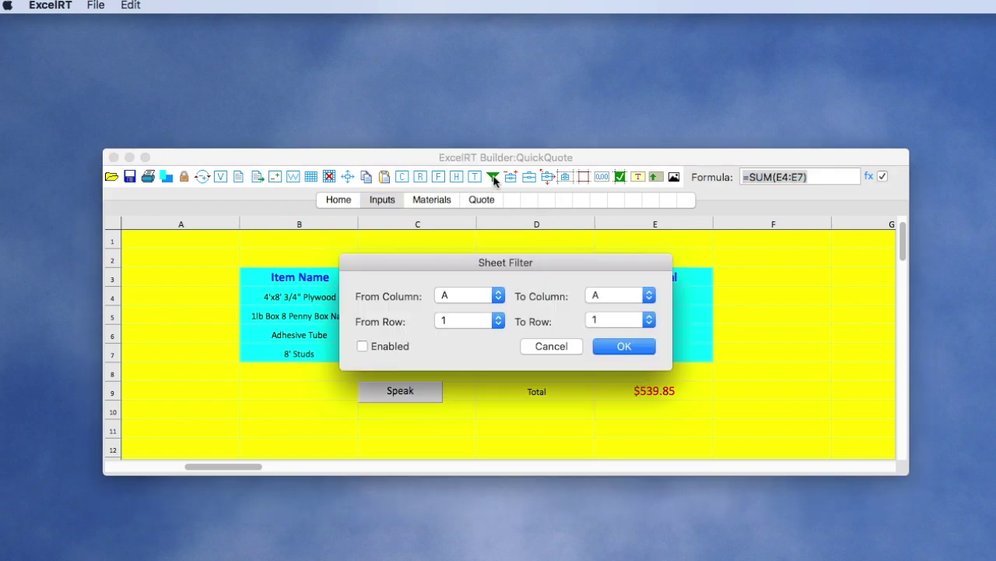
left_click(459, 298)
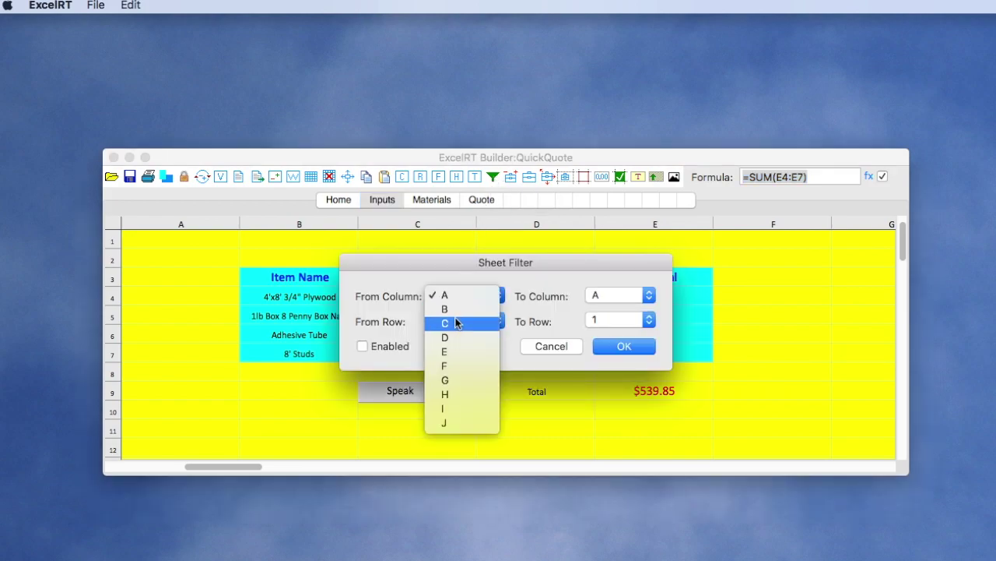
left_click(452, 309)
left_click(456, 322)
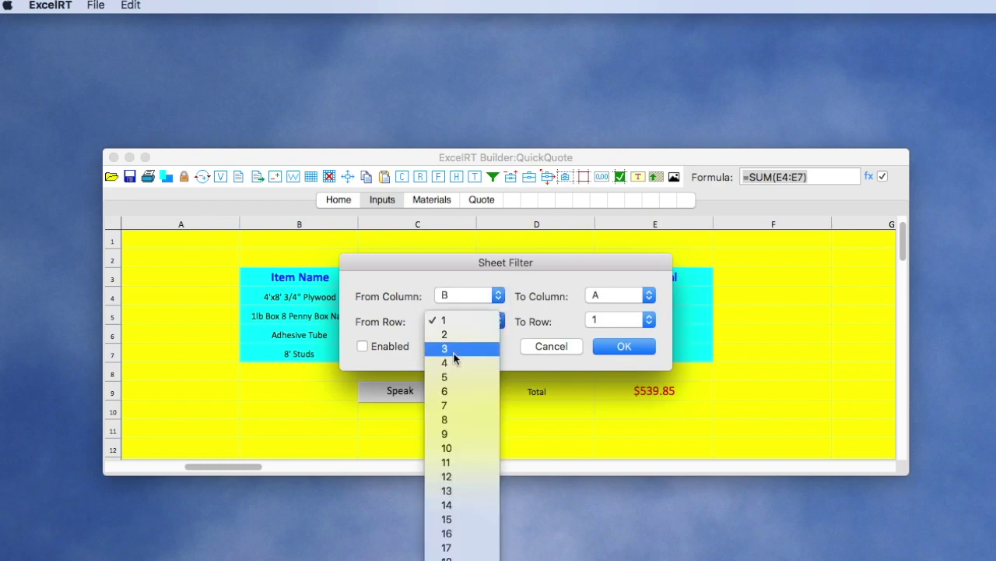
left_click(451, 348)
left_click(602, 299)
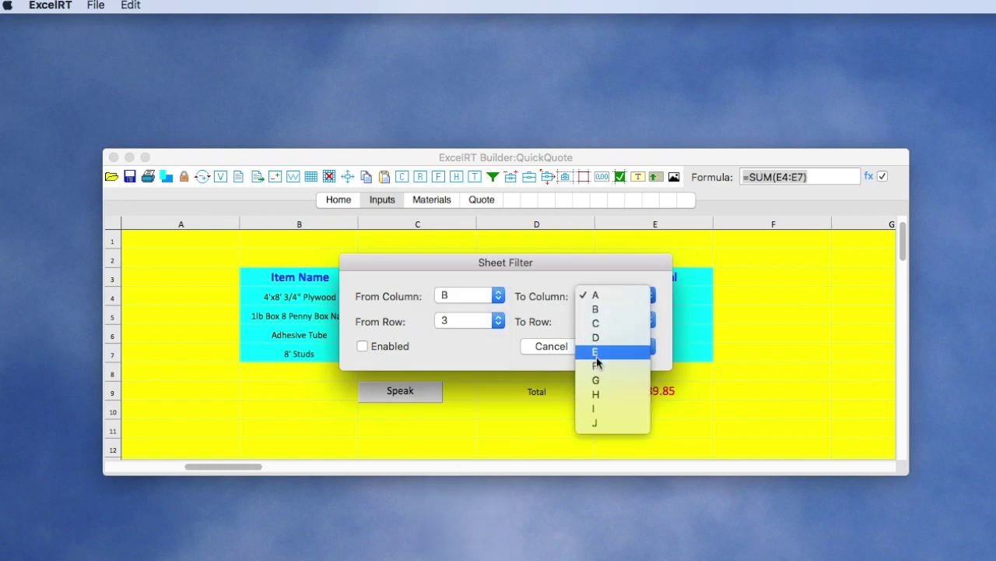
left_click(601, 351)
left_click(607, 321)
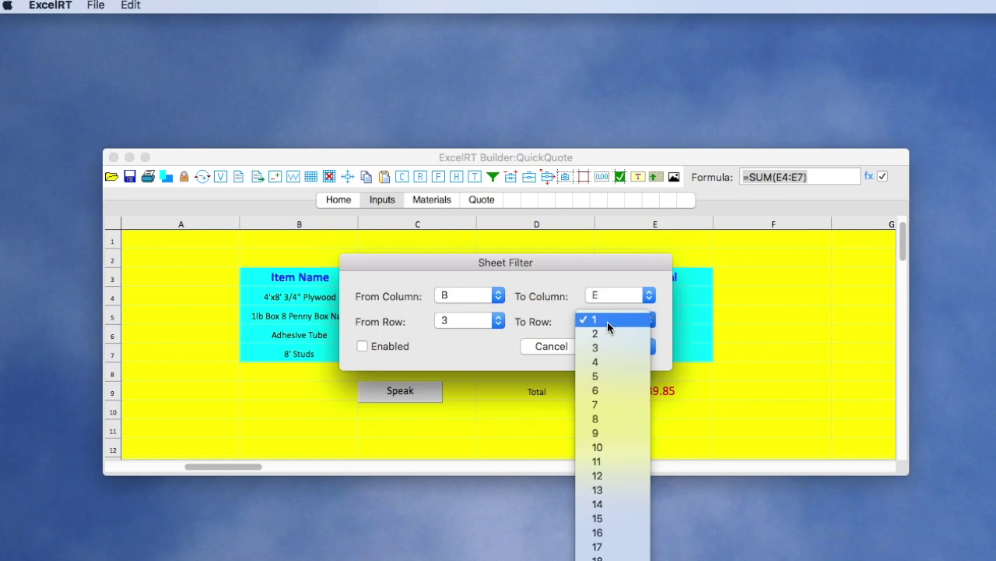
left_click(606, 404)
left_click(363, 346)
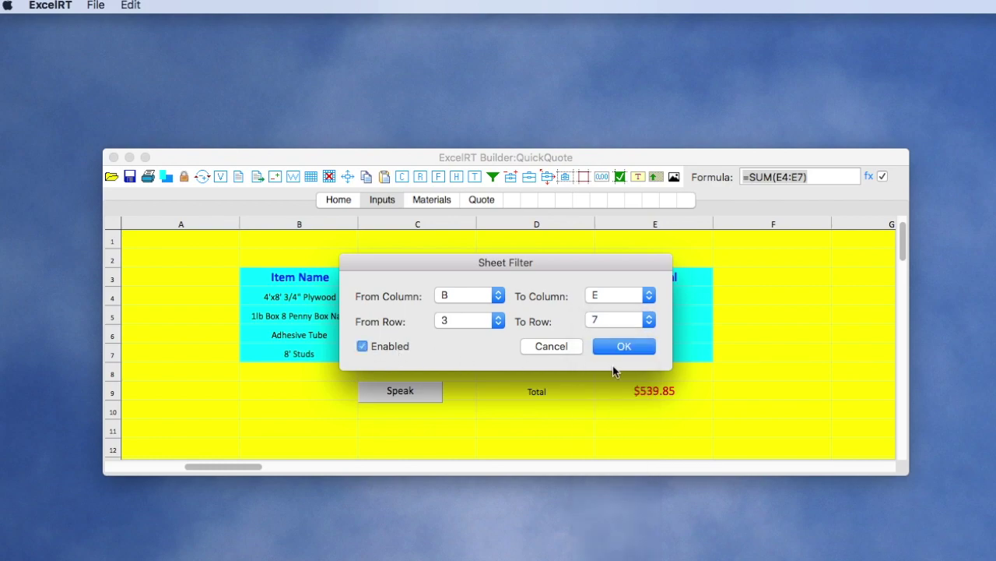
left_click(636, 348)
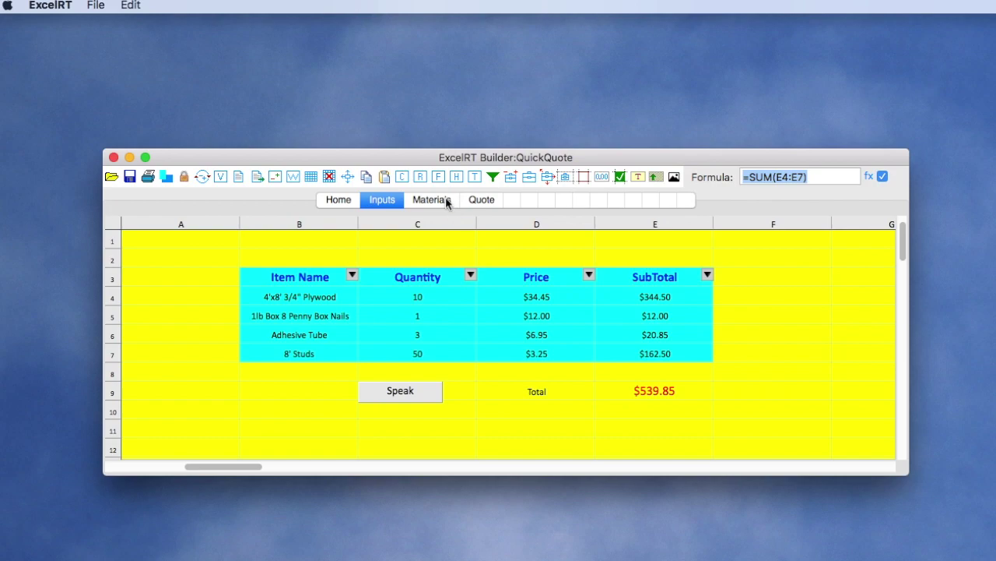
Examine the table definition options for a new table without adding one.
left_click(475, 177)
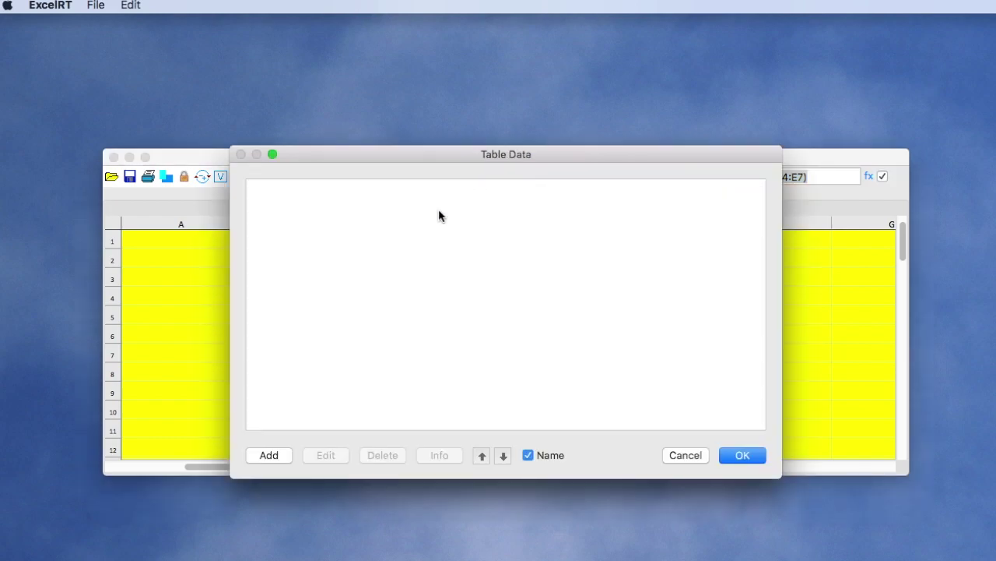
left_click(268, 456)
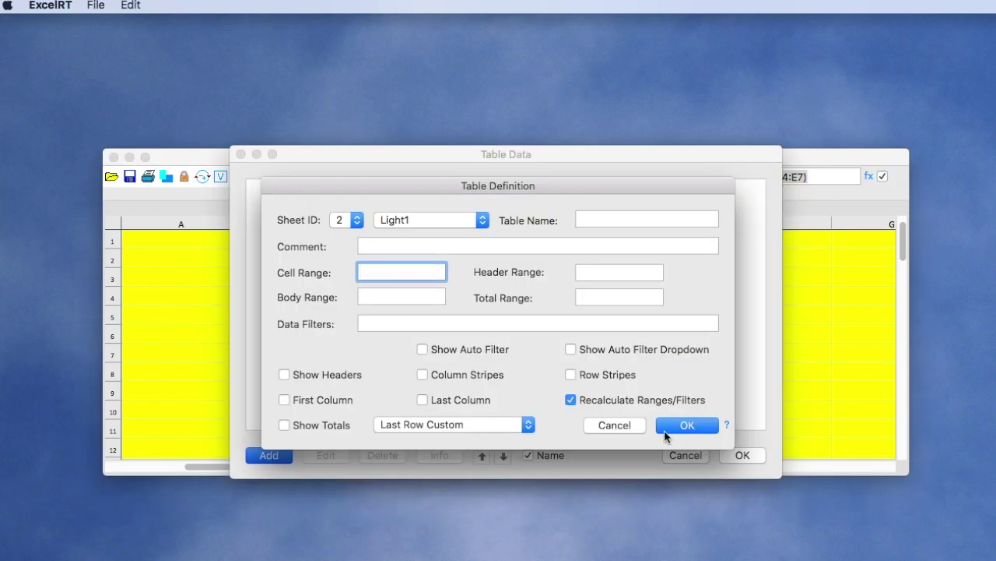
left_click(613, 428)
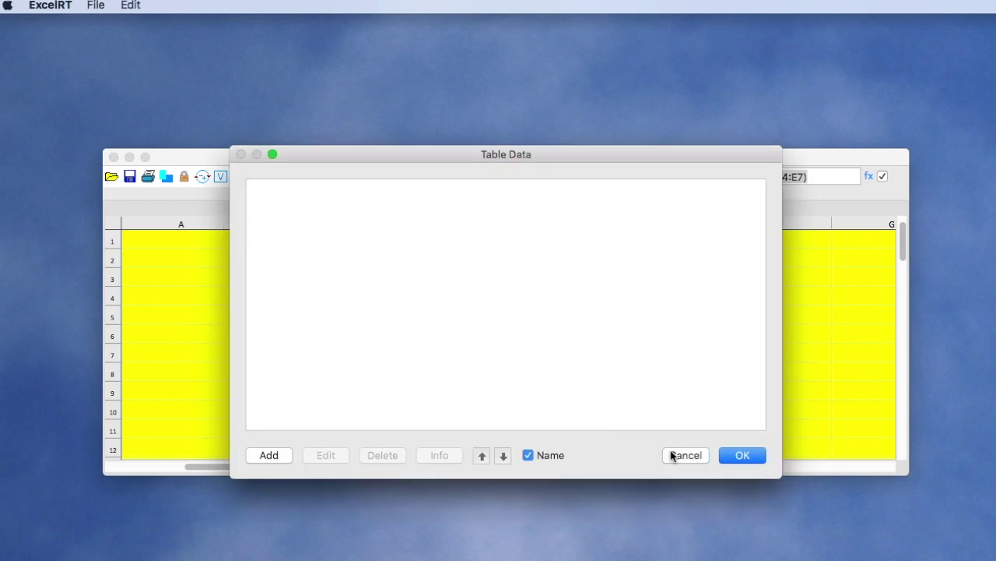
left_click(675, 455)
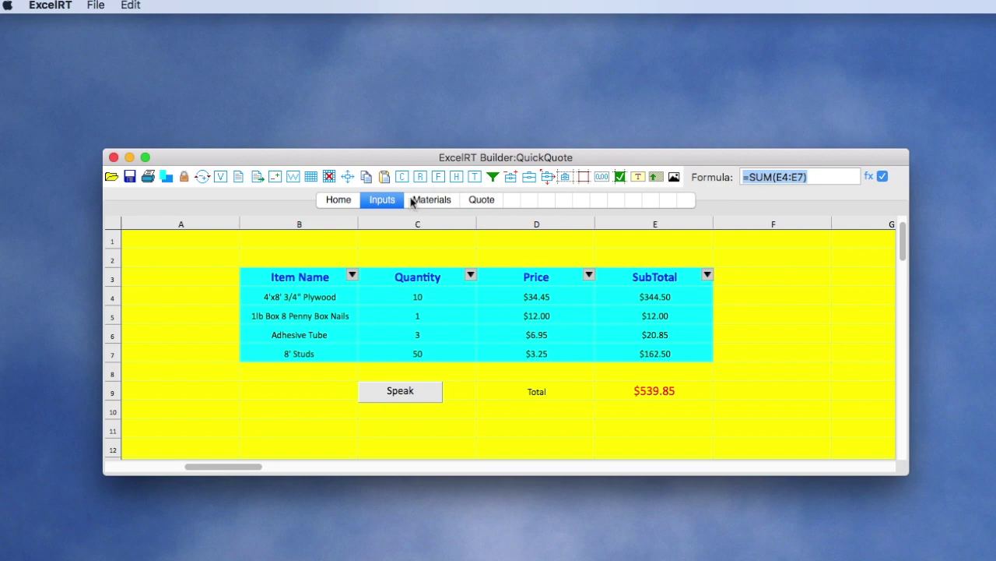
Examine the settings and available rule types for a new format rule without adding one.
left_click(436, 178)
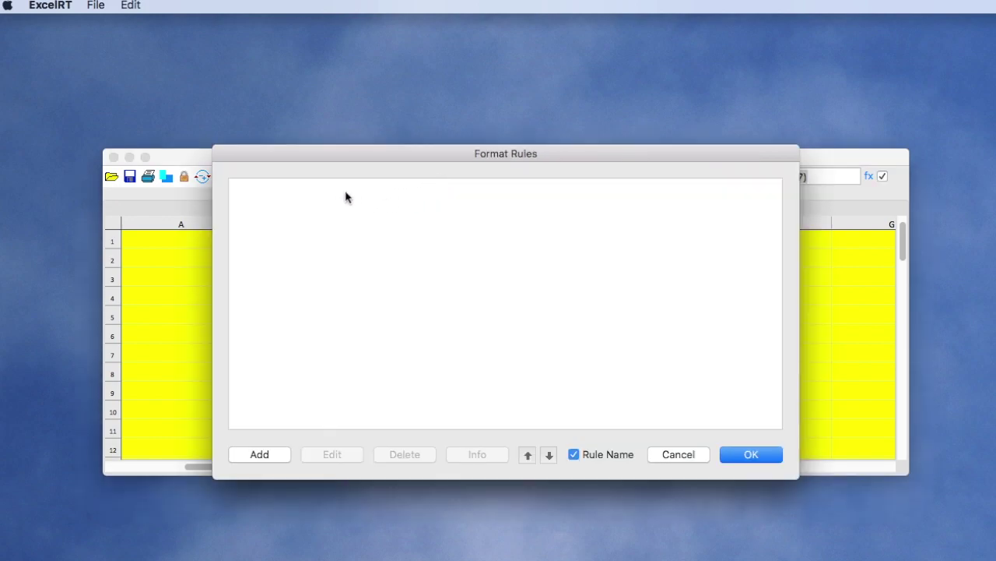
left_click(269, 456)
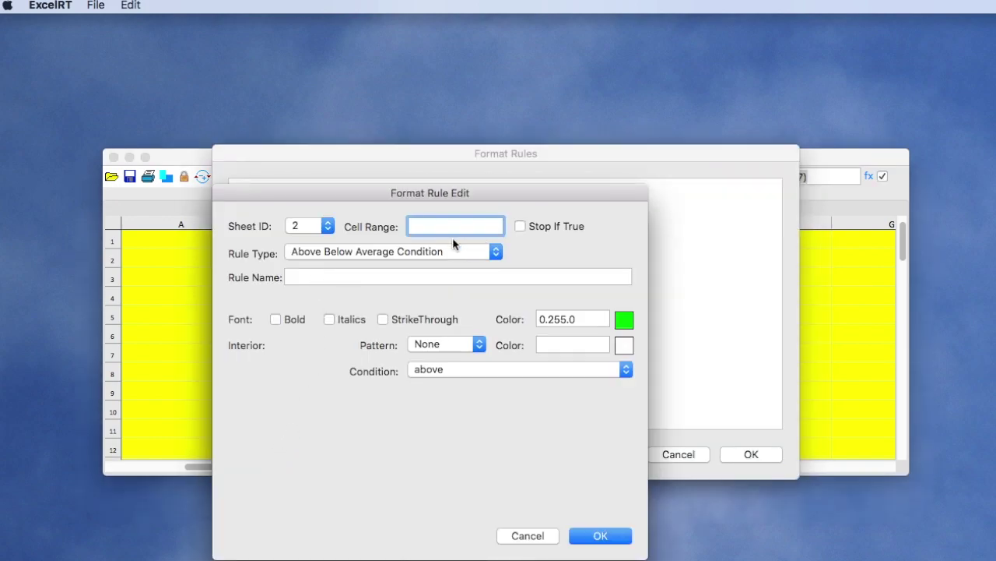
left_click(353, 251)
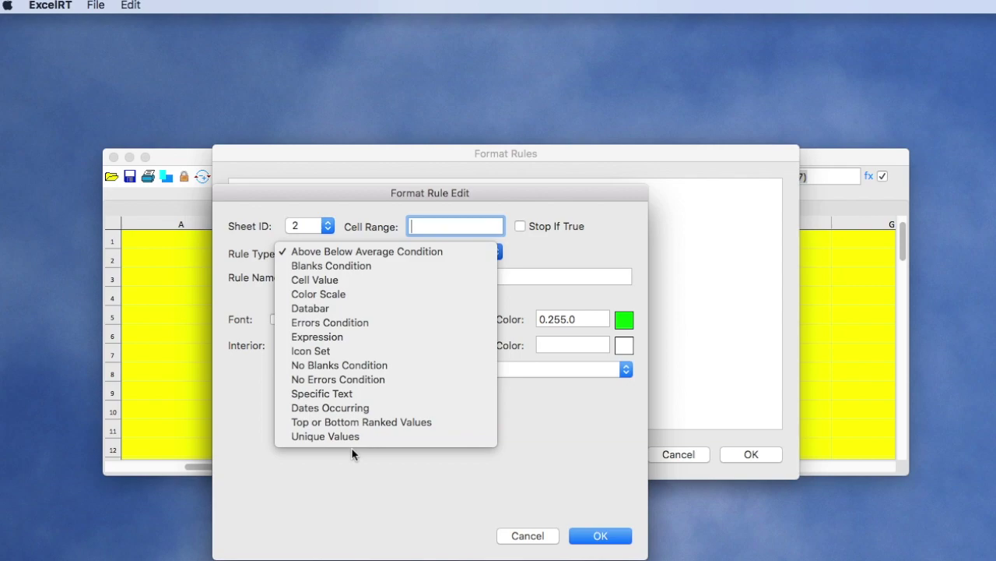
left_click(392, 503)
left_click(529, 536)
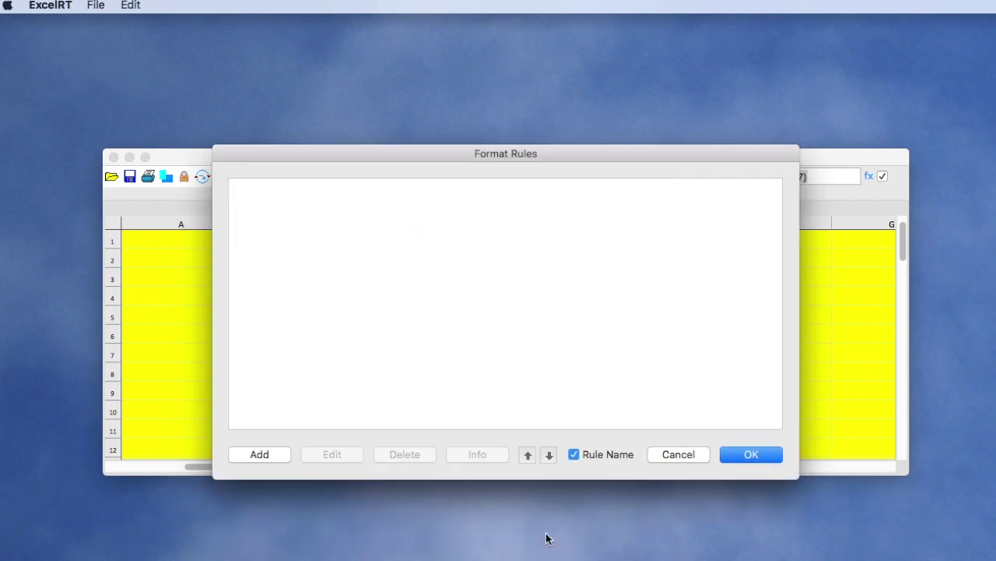